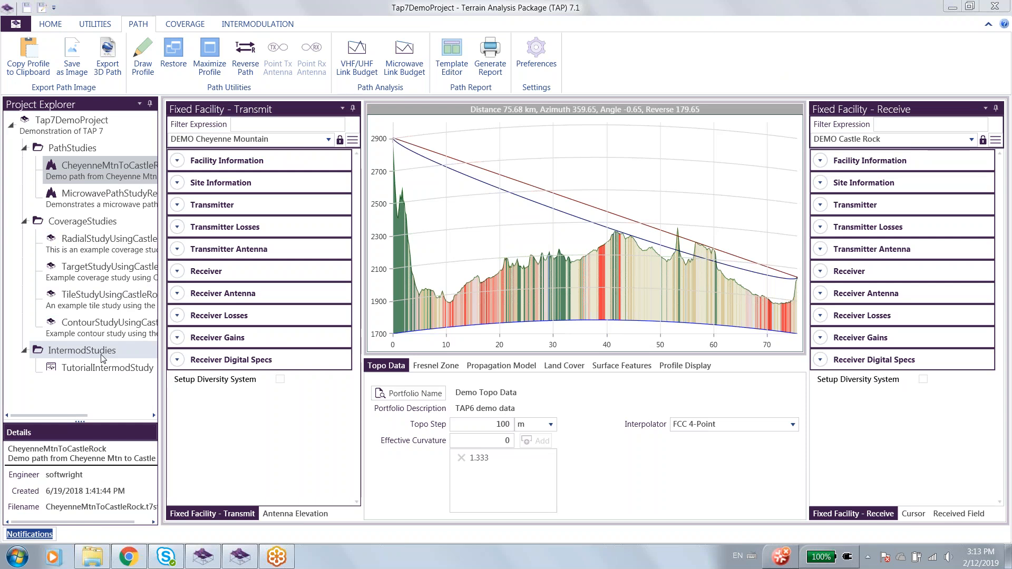
# Compute the antenna elevation table for the CheyenneMtnToCastleRock path study, iterating the Tx antenna with AGL reference and 20 m additional clearance.
pyautogui.click(108, 177)
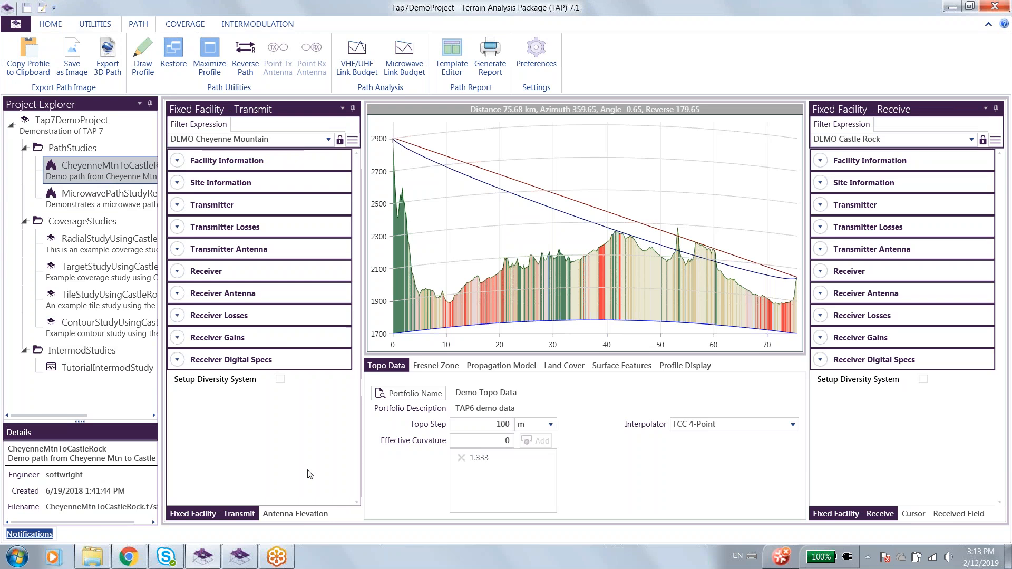
pyautogui.click(321, 515)
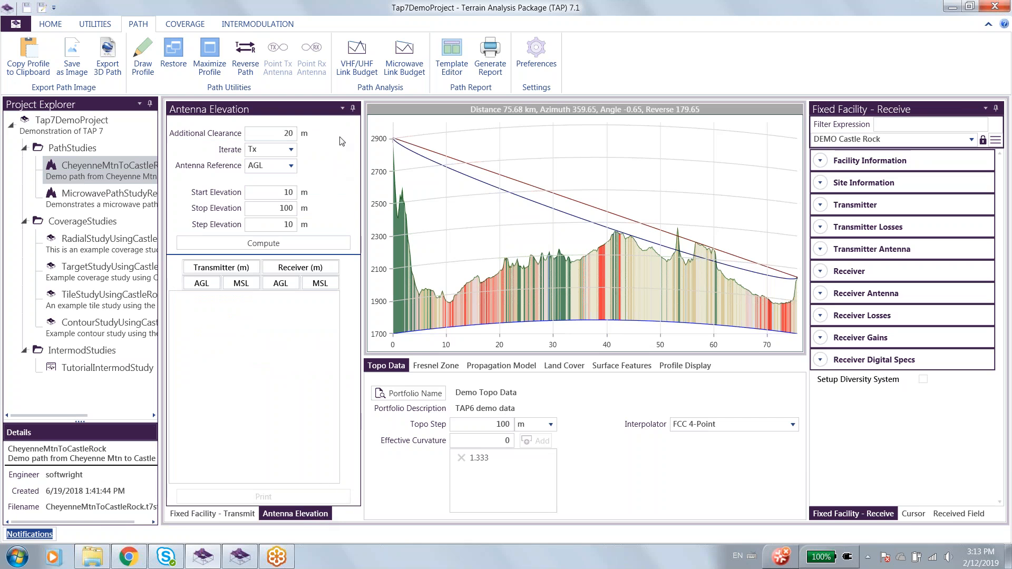
pyautogui.click(291, 150)
pyautogui.click(292, 151)
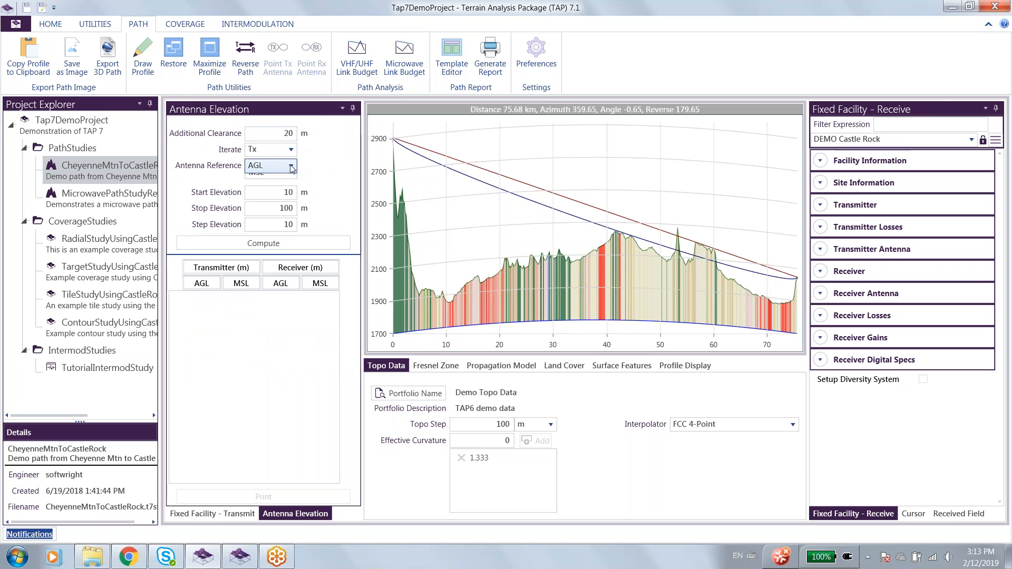
pyautogui.click(292, 167)
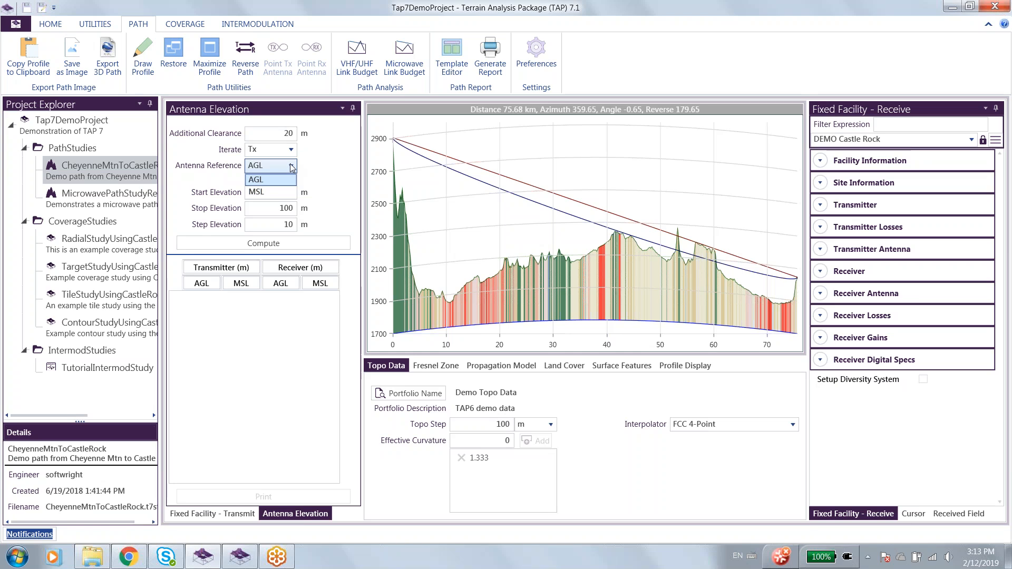
pyautogui.click(291, 166)
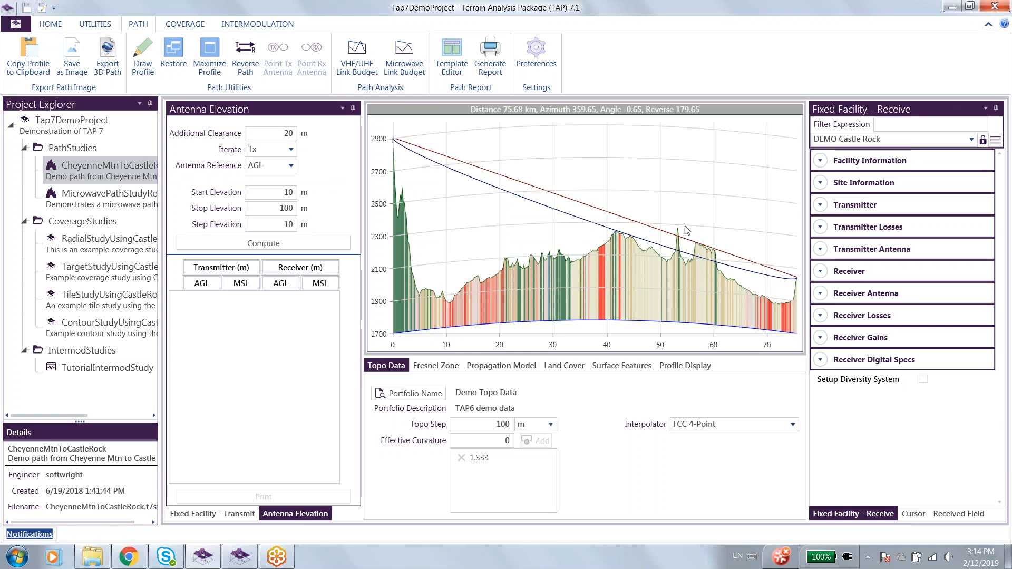
pyautogui.doubleClick(288, 135)
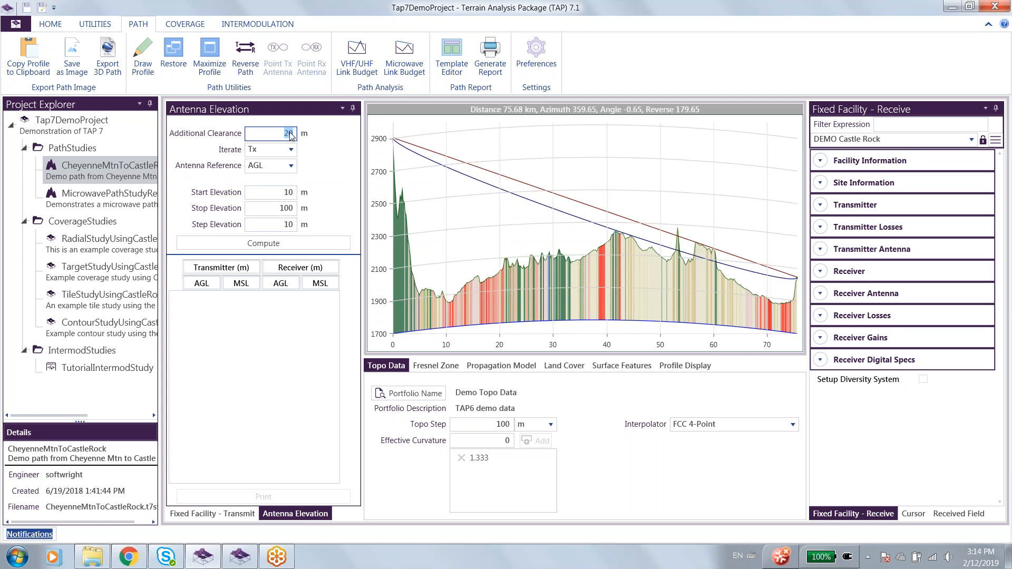
pyautogui.click(262, 240)
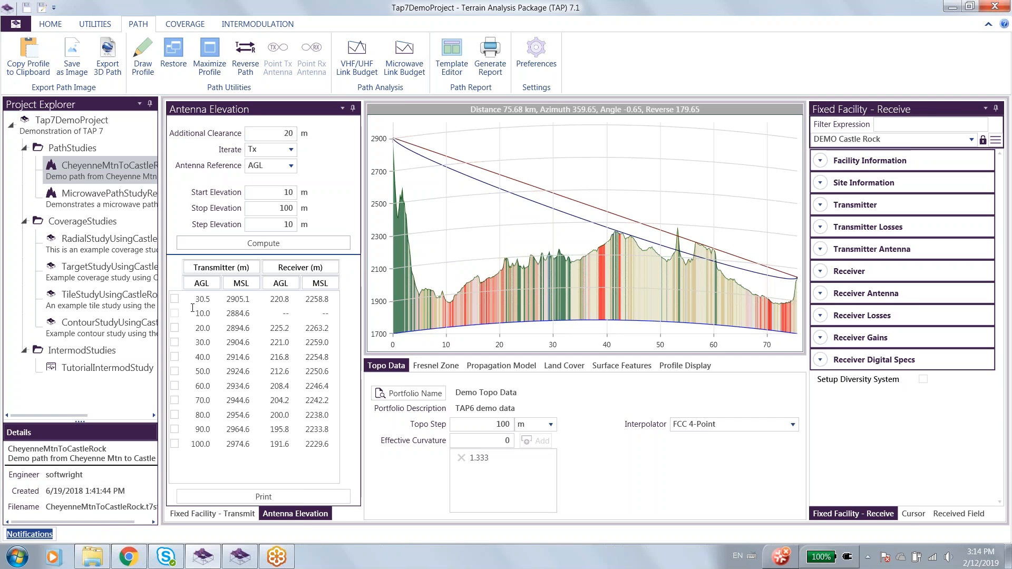
# Plot the 30.5 m transmitter result on the path profile and inspect its clearance over the peak near 53 km against the Fresnel zone settings.
pyautogui.click(174, 299)
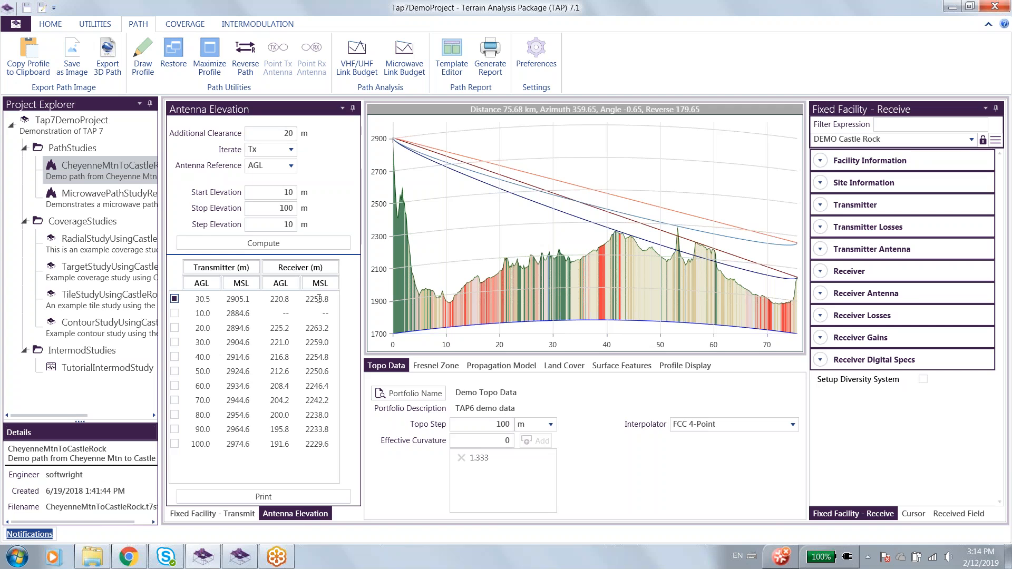
pyautogui.scroll(4, 678, 235)
pyautogui.scroll(1, 678, 235)
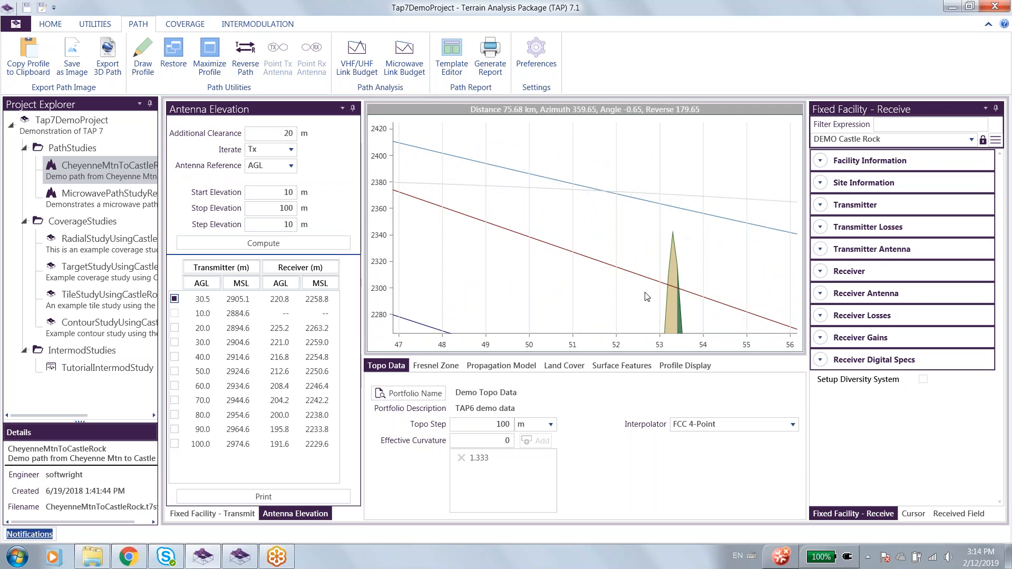
pyautogui.click(449, 367)
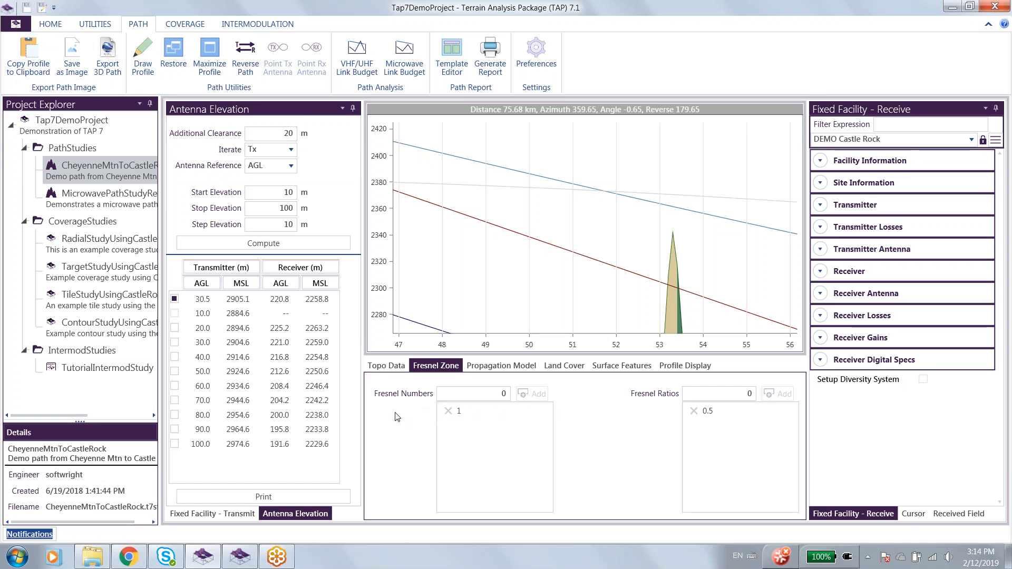
pyautogui.scroll(-2, 577, 227)
pyautogui.scroll(-3, 577, 228)
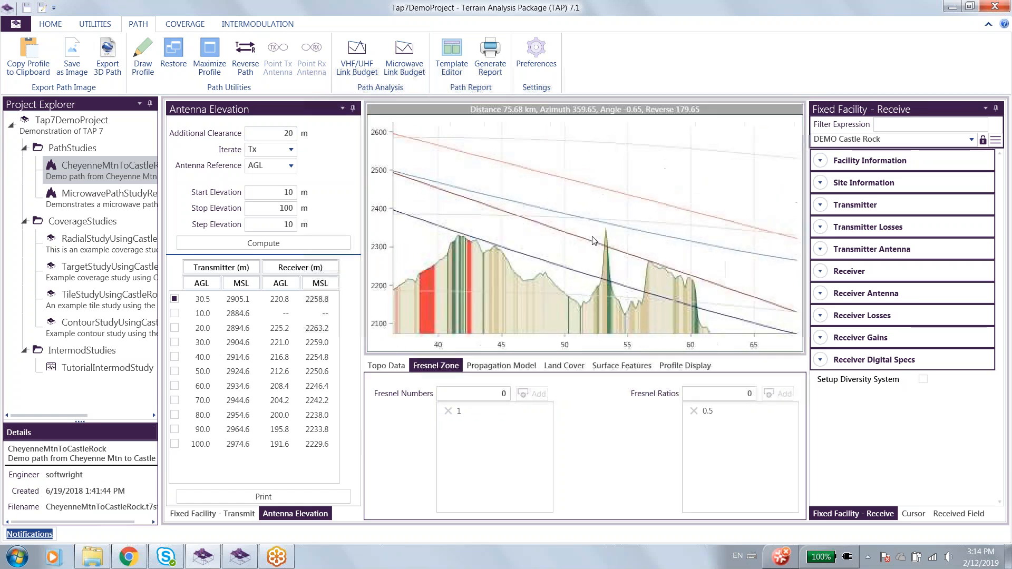
# Add the 20.0, 70.0 and 100.0 m transmitter AGL results to the path profile plot.
pyautogui.click(174, 328)
pyautogui.click(175, 400)
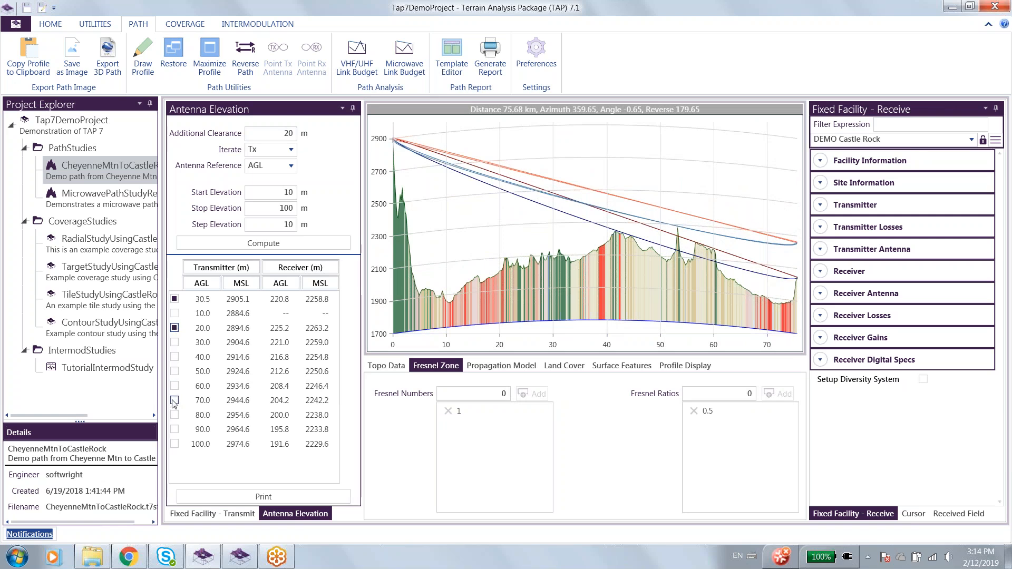
pyautogui.click(175, 445)
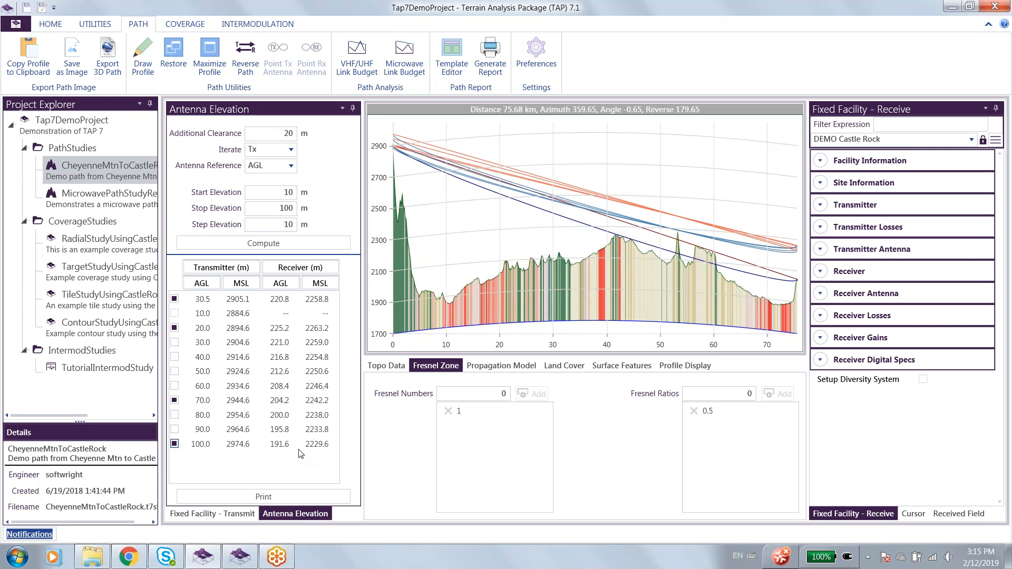
# Generate the printable Antenna Elevation Results report, review its specifications and elevation table, and close it.
pyautogui.click(262, 493)
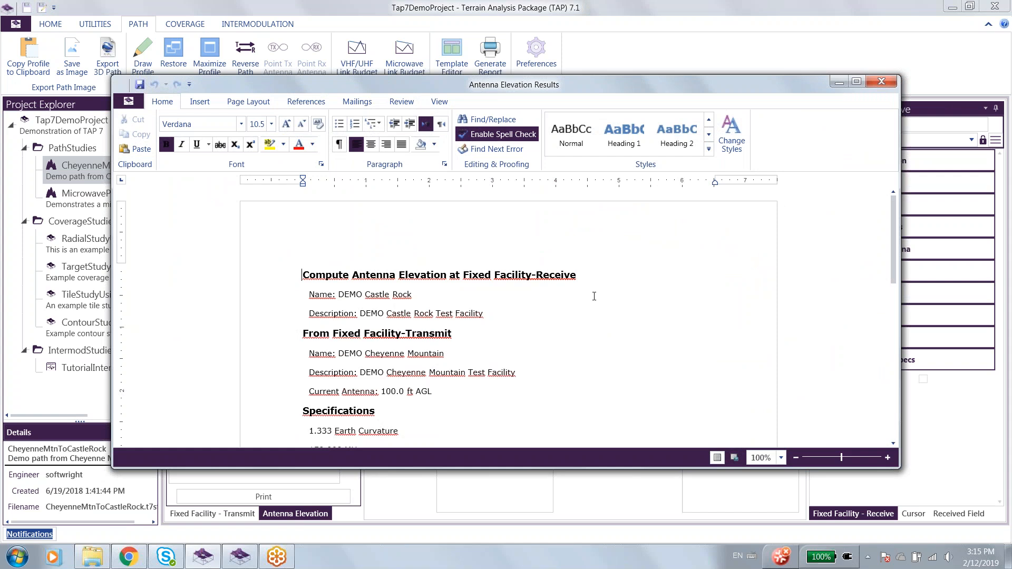
pyautogui.scroll(-3, 661, 343)
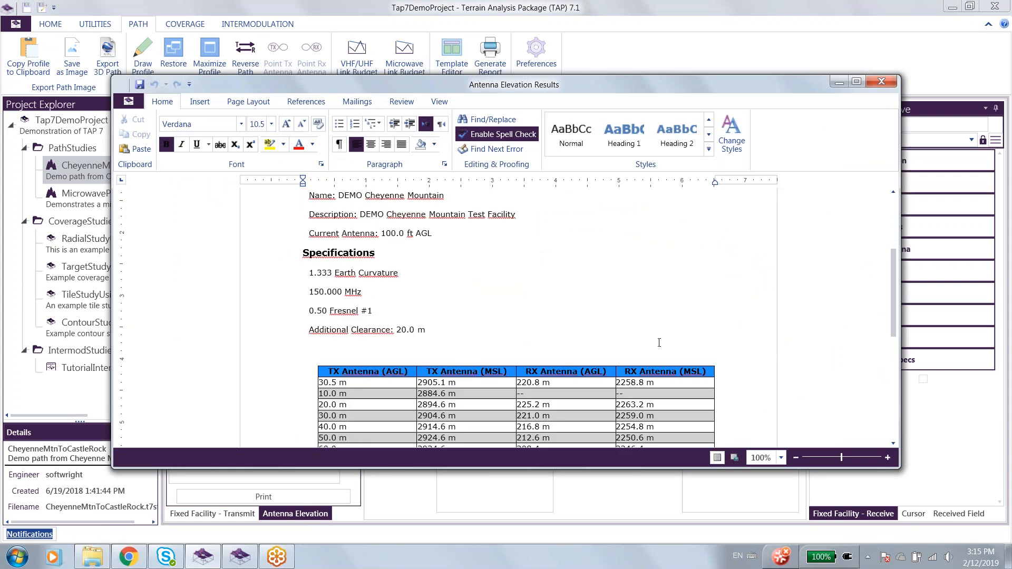
pyautogui.scroll(-2, 658, 340)
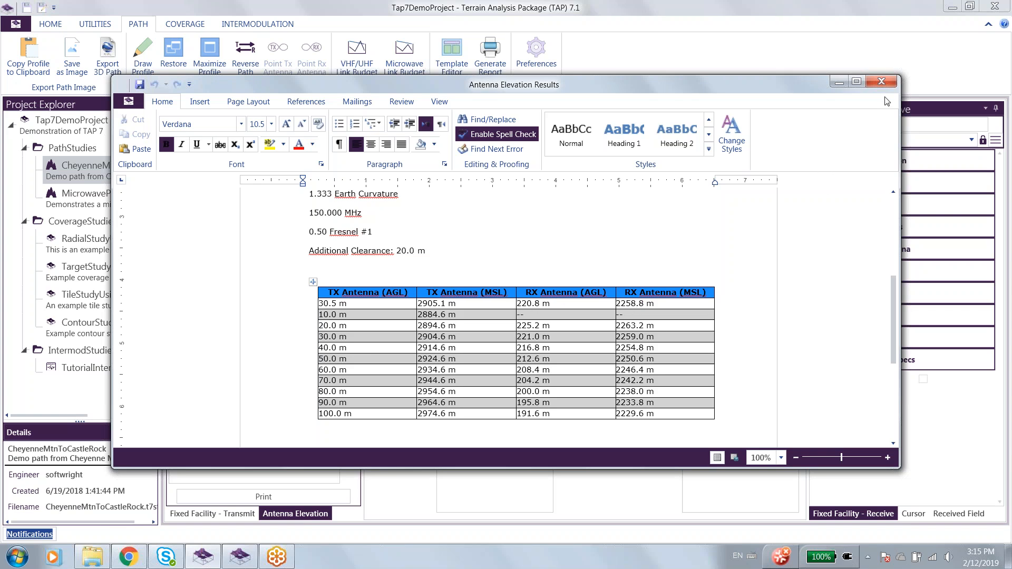
pyautogui.click(881, 83)
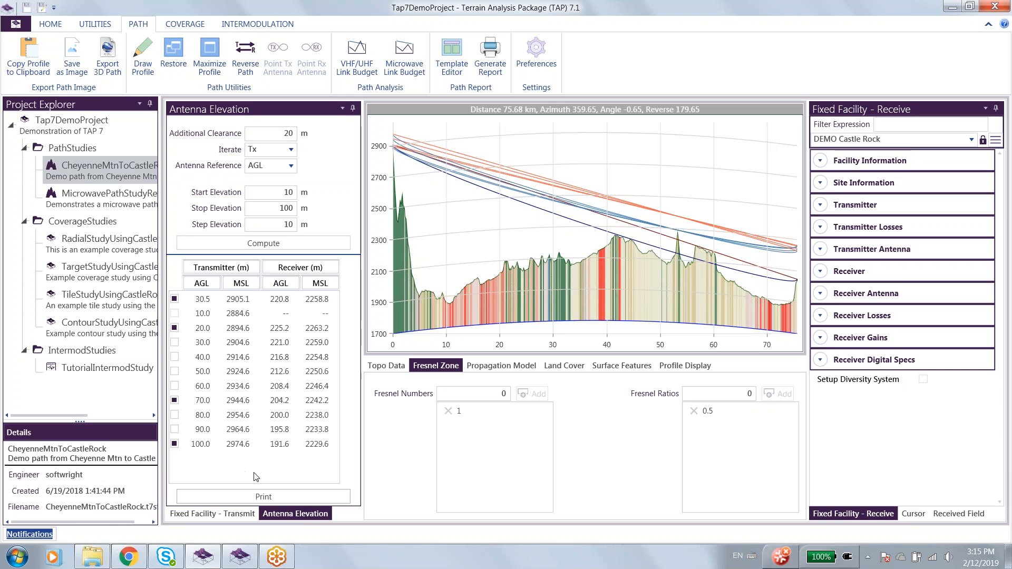
# Lock the CheyenneMtnToCastleRock study from the transmit facility view and redraw its path profile.
pyautogui.click(222, 513)
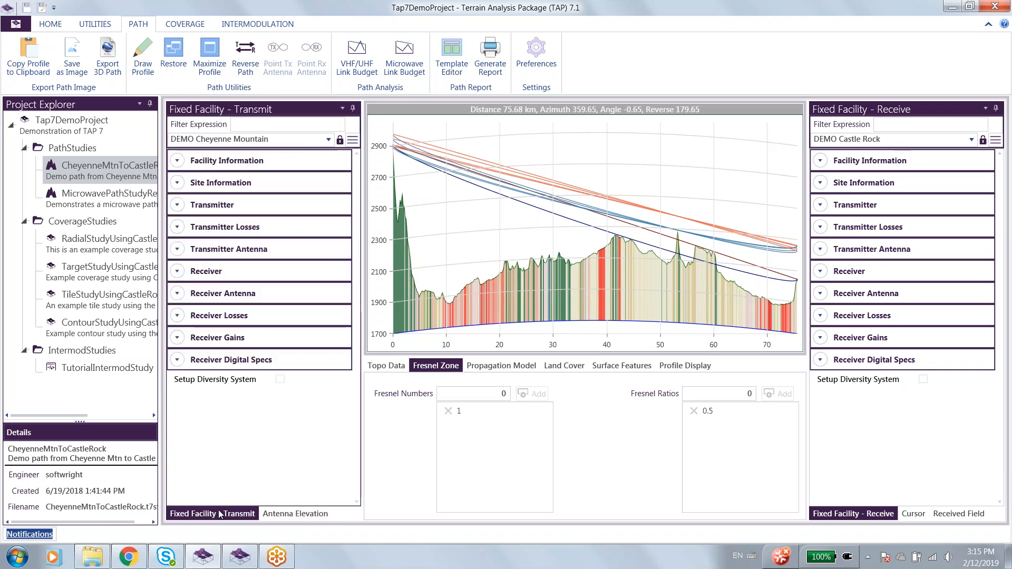
pyautogui.rightClick(96, 175)
pyautogui.click(125, 230)
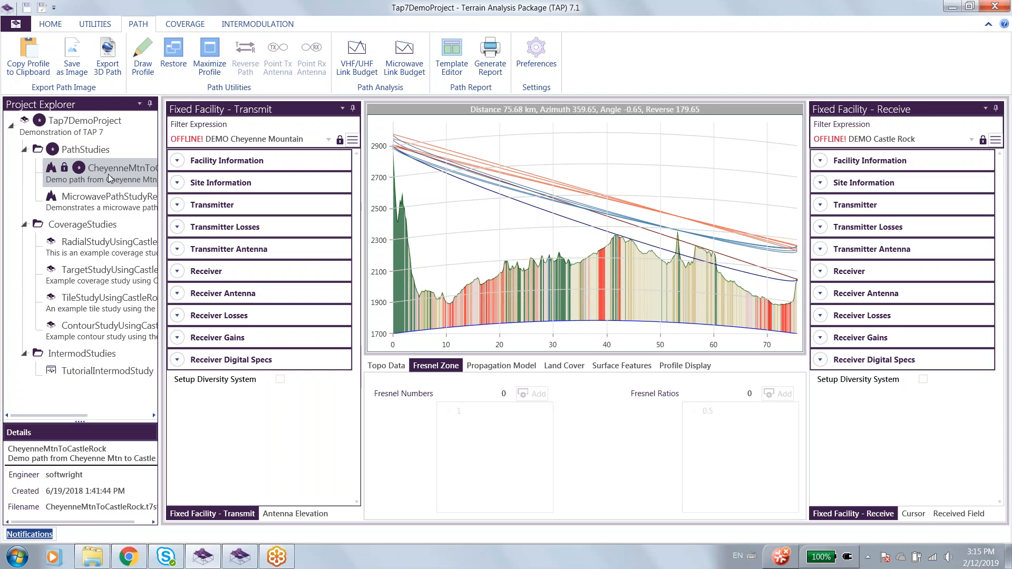
pyautogui.click(143, 53)
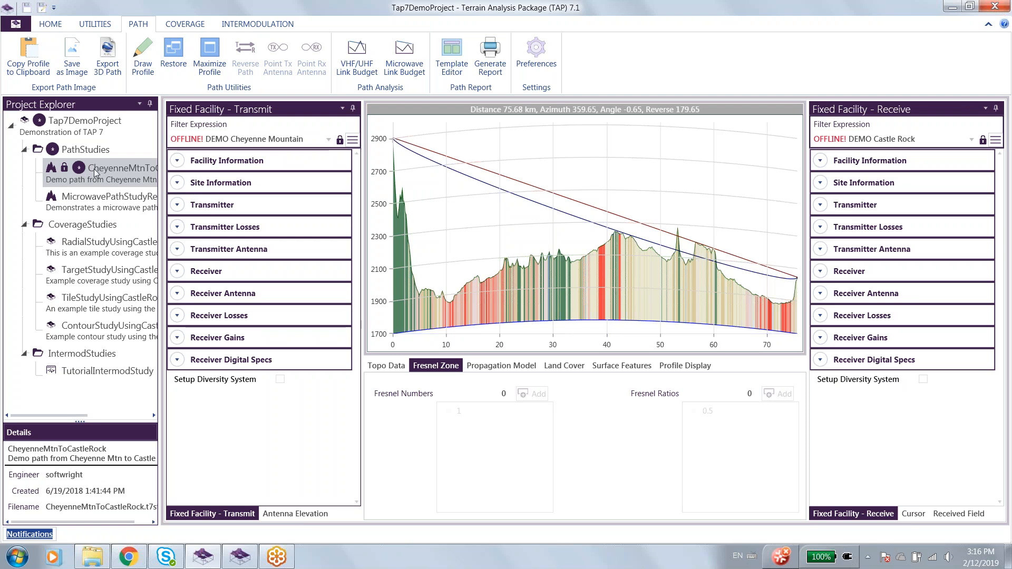
# Save the locked CheyenneMtnToCastleRock study and unlock it again.
pyautogui.click(27, 8)
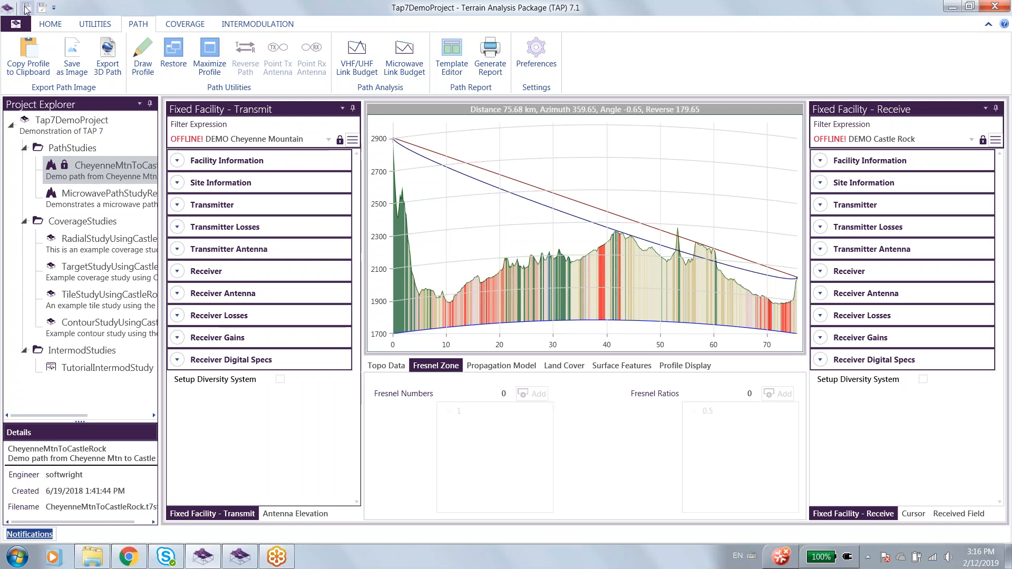
pyautogui.rightClick(93, 182)
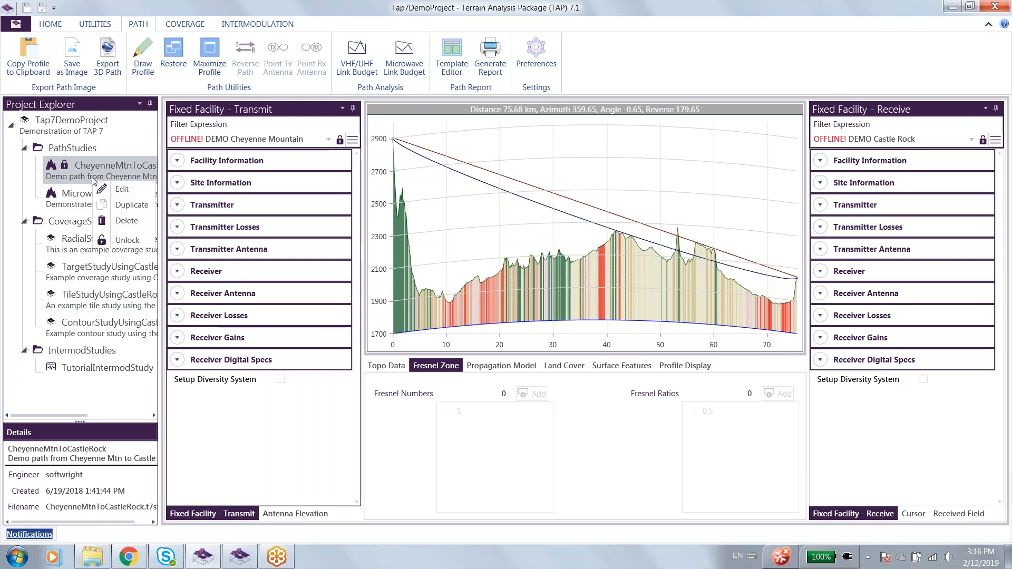
pyautogui.click(128, 242)
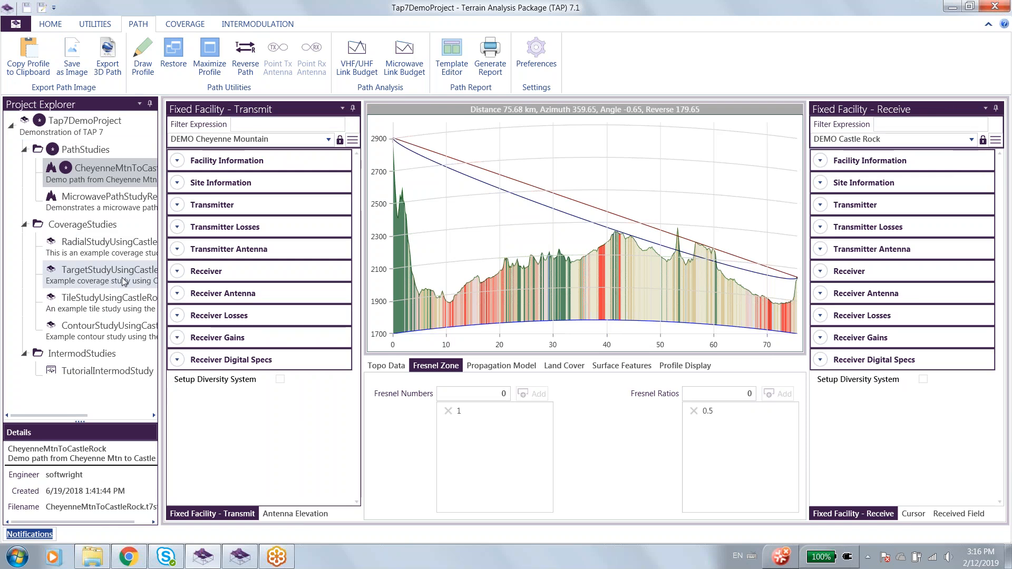
# Add co_usroutes.shp, co_roads.shp and co_interstate_highway.shp as map layers in the Castle Rock target coverage study, with Feature Targets active.
pyautogui.doubleClick(87, 277)
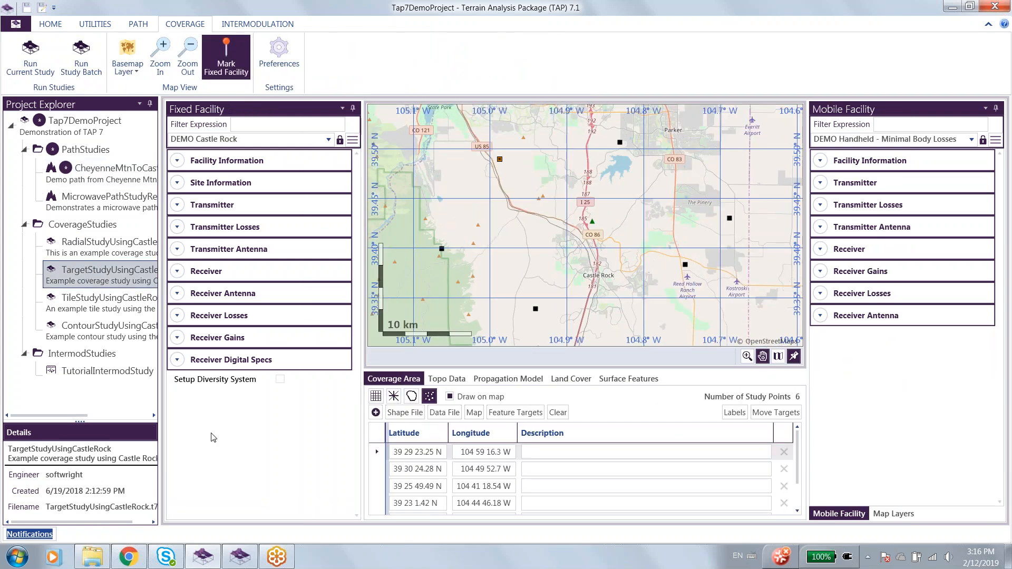
pyautogui.click(522, 416)
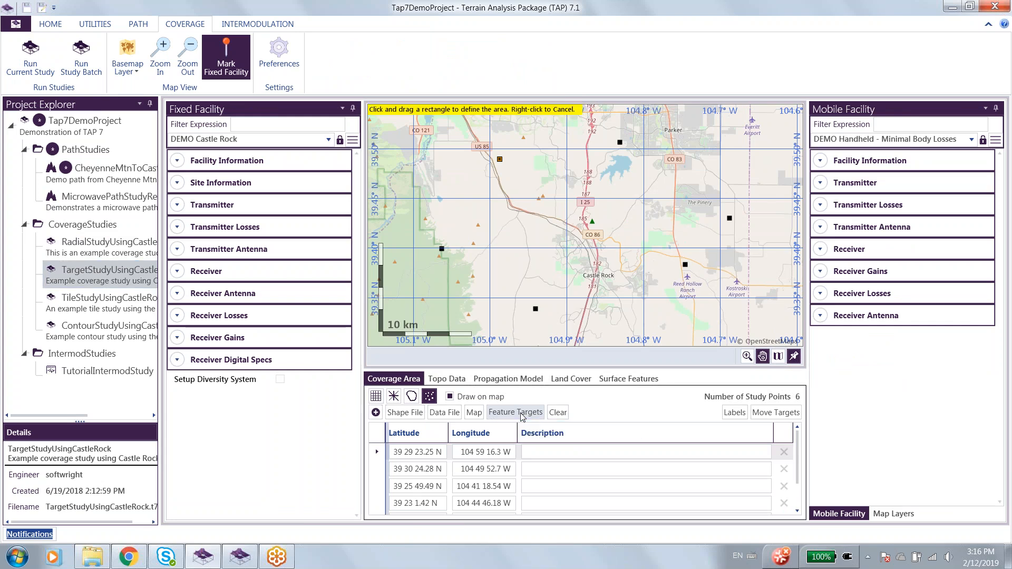
pyautogui.click(910, 514)
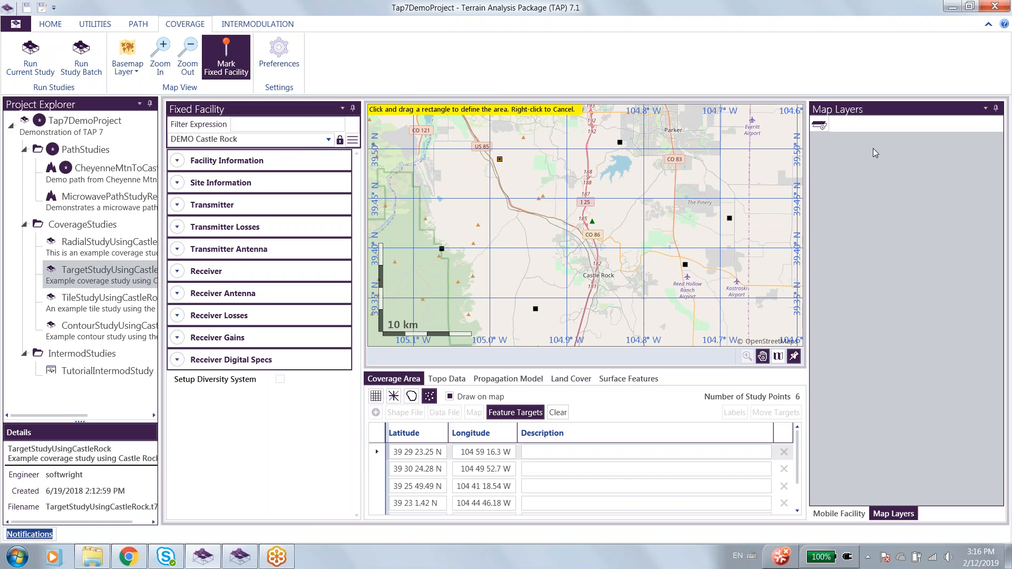
pyautogui.click(821, 125)
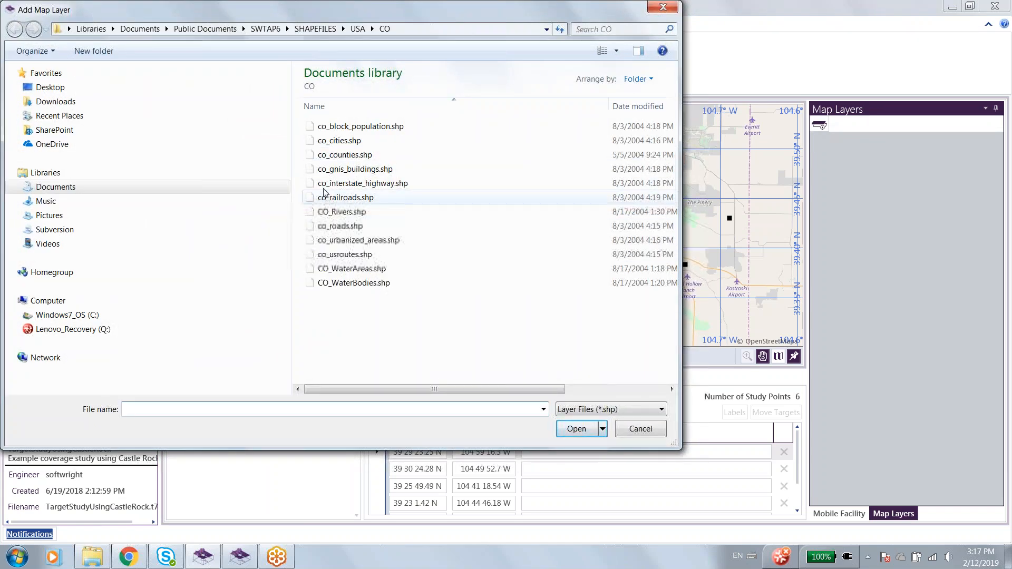
pyautogui.click(311, 227)
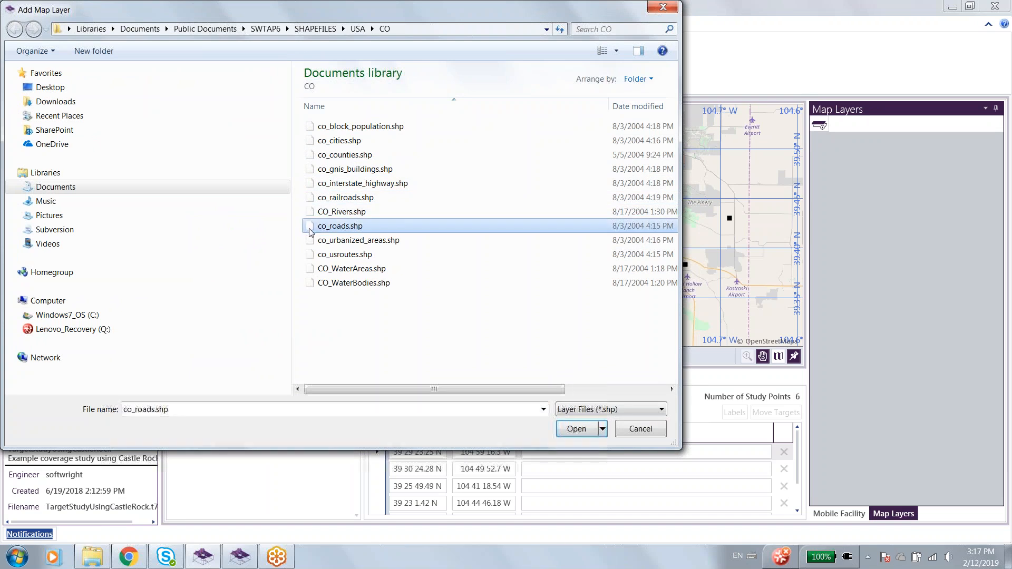
pyautogui.keyDown('ctrl'); pyautogui.click(316, 255); pyautogui.keyUp('ctrl')
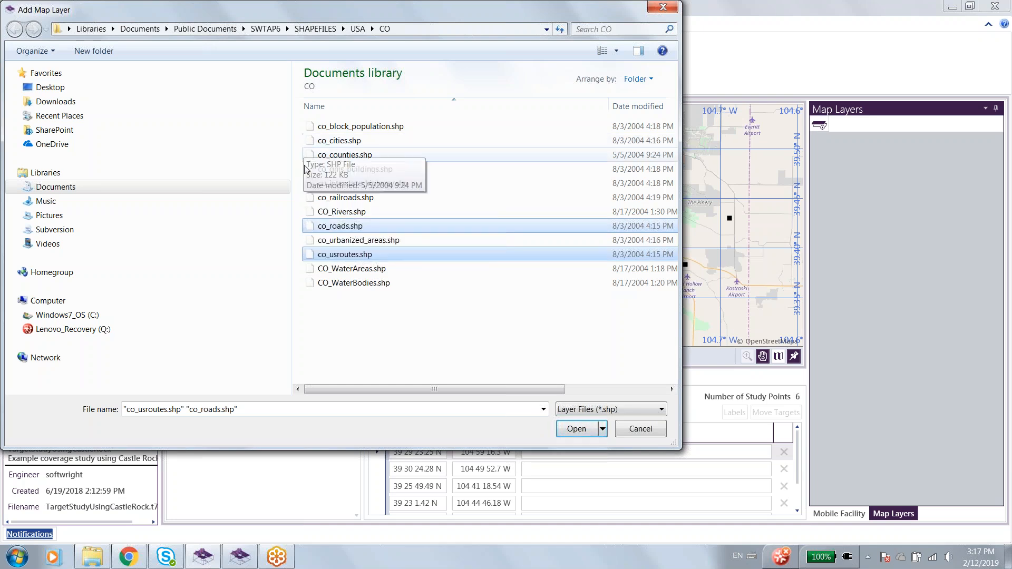
pyautogui.keyDown('ctrl'); pyautogui.click(310, 188); pyautogui.keyUp('ctrl')
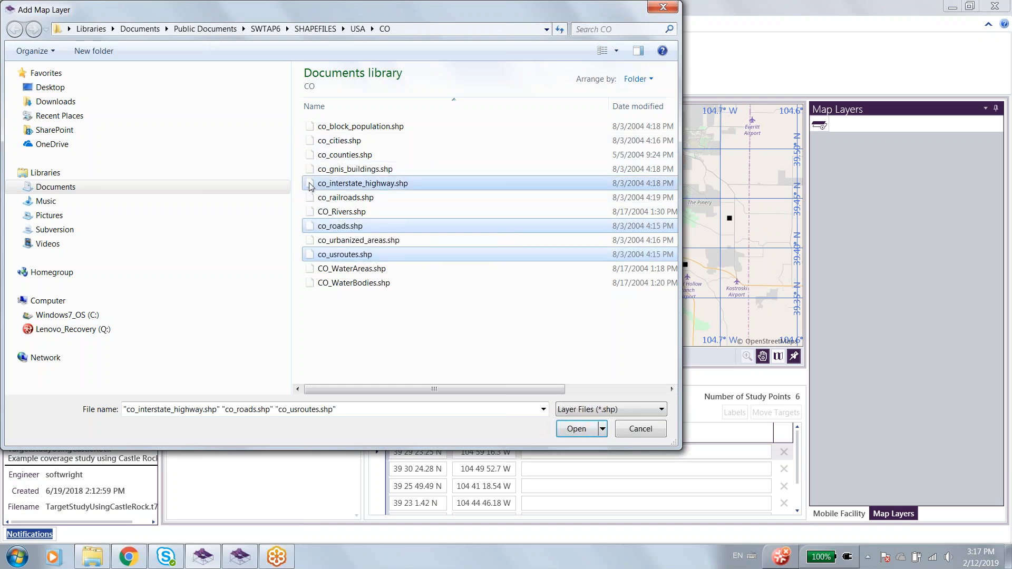
pyautogui.click(579, 430)
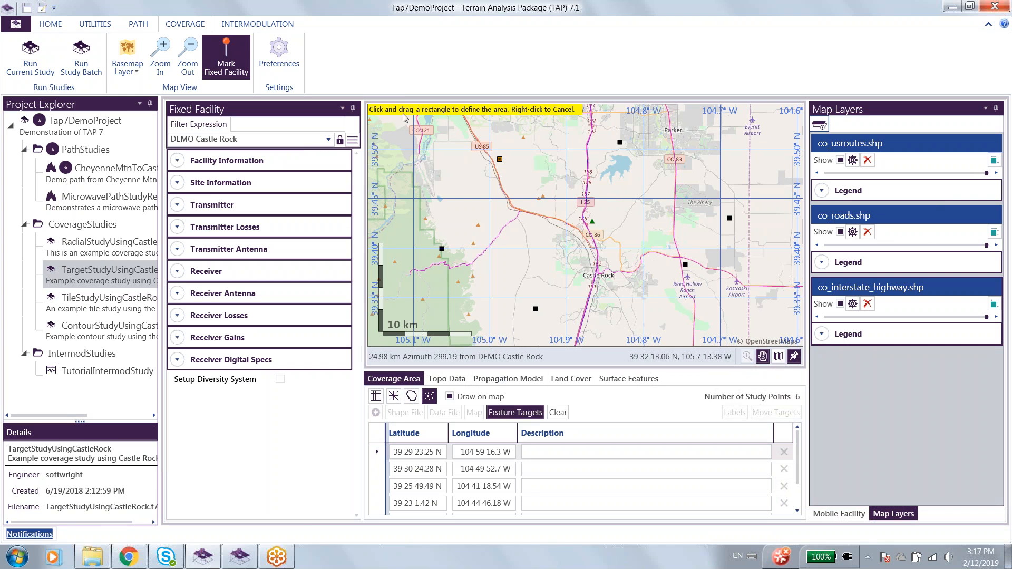
# Define a rectangular target area over most of the visible map and include all features of co_usroutes, co_roads and co_interstate_highway.
pyautogui.moveTo(402, 125); pyautogui.dragTo(788, 327)
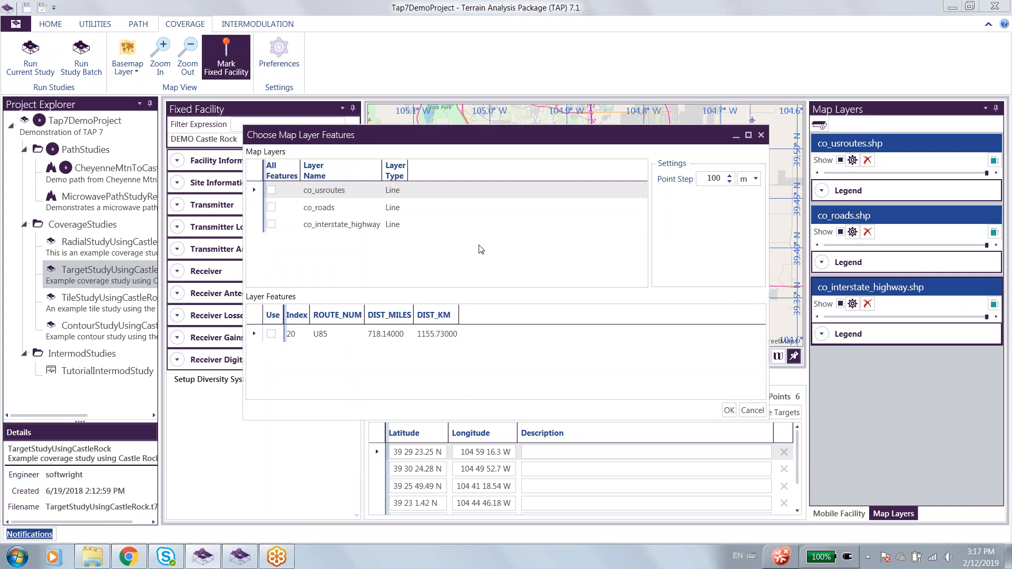
pyautogui.click(271, 190)
pyautogui.click(271, 207)
pyautogui.click(272, 225)
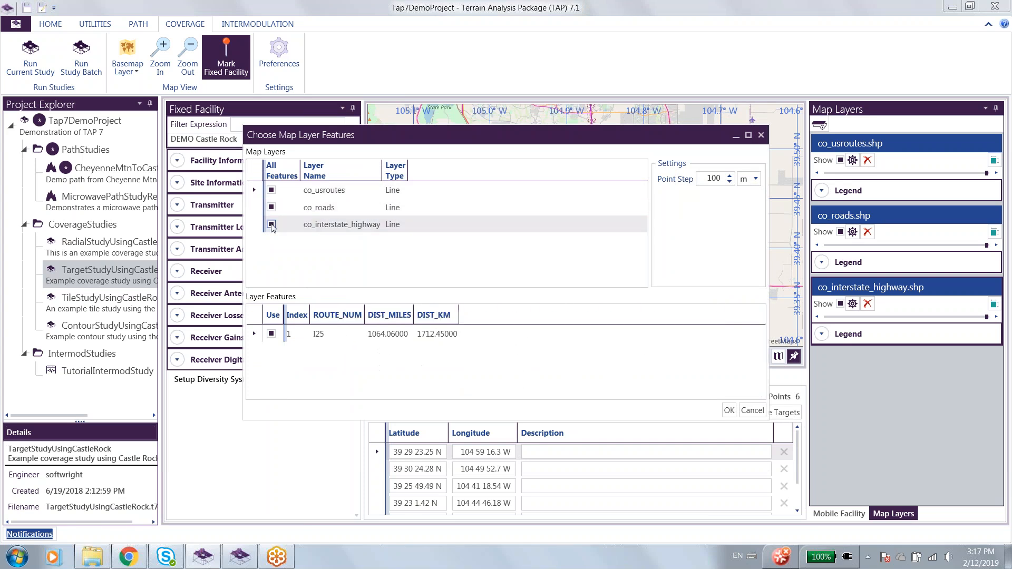
# Exclude features 261 and 268 of the co_roads layer from the targets and include both again.
pyautogui.click(312, 209)
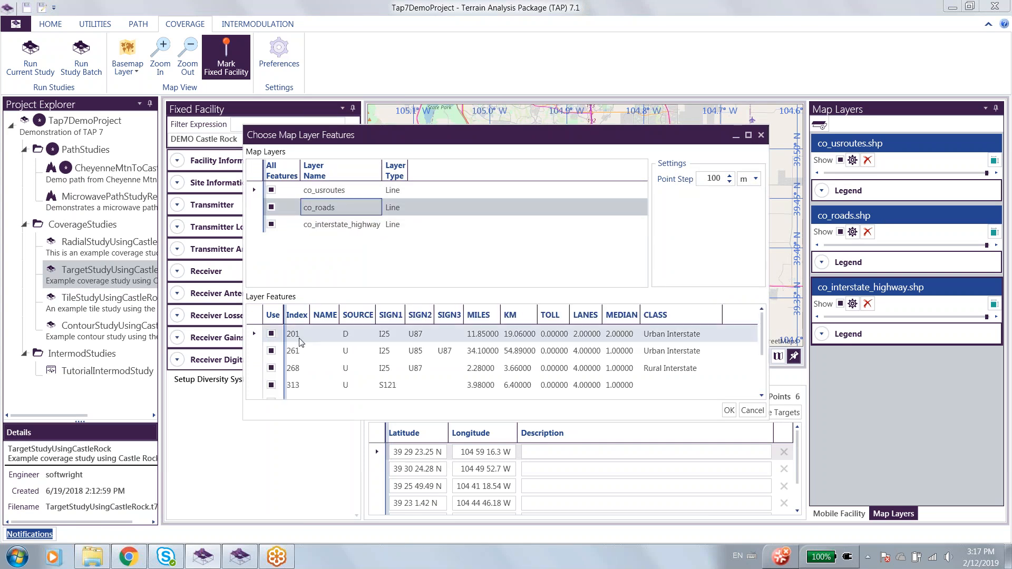
pyautogui.click(272, 350)
pyautogui.click(272, 368)
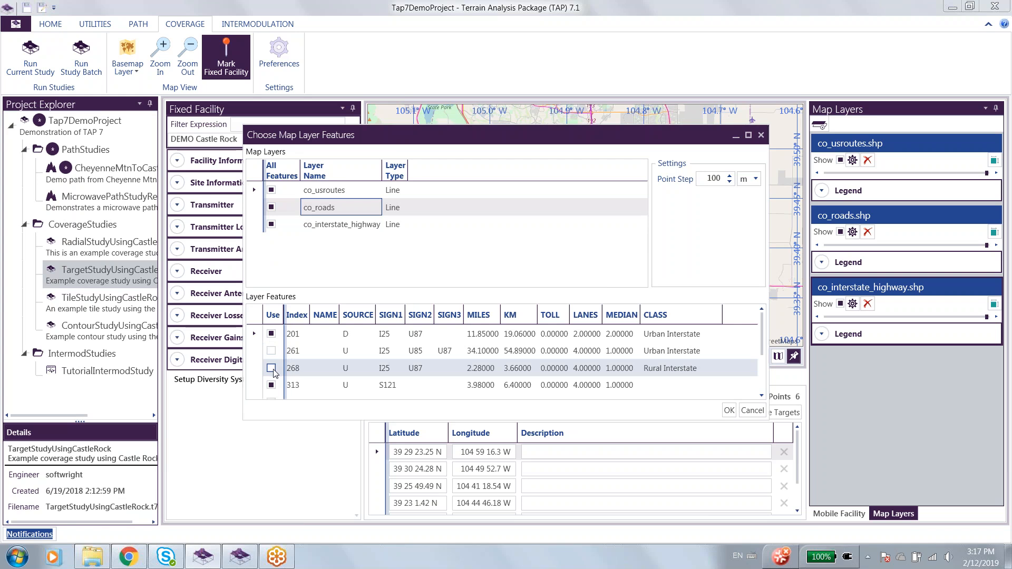
pyautogui.click(272, 368)
pyautogui.click(272, 351)
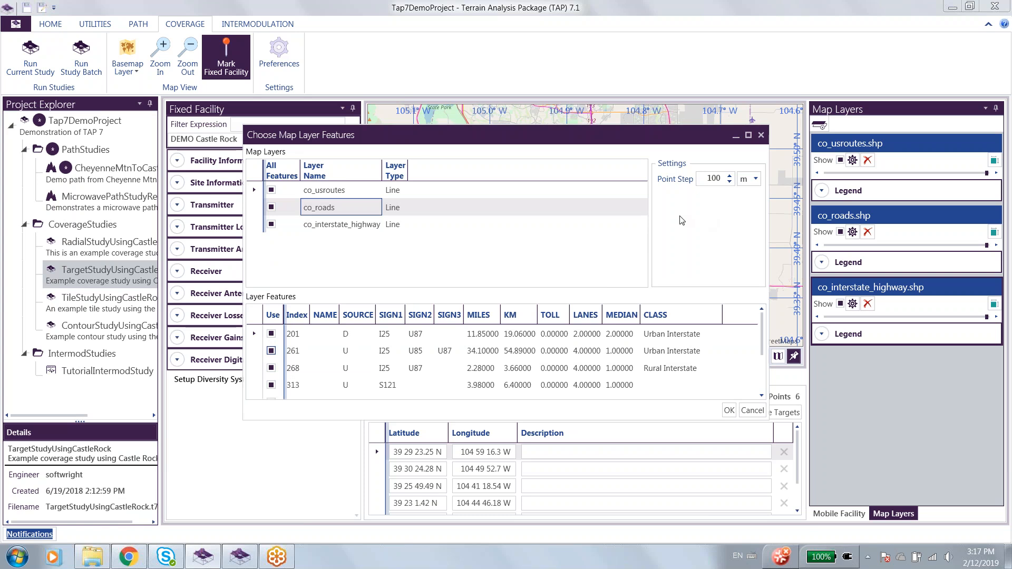
# Create target points at a 100 m step along the included features of all three layers and inspect their spacing on the map.
pyautogui.click(730, 411)
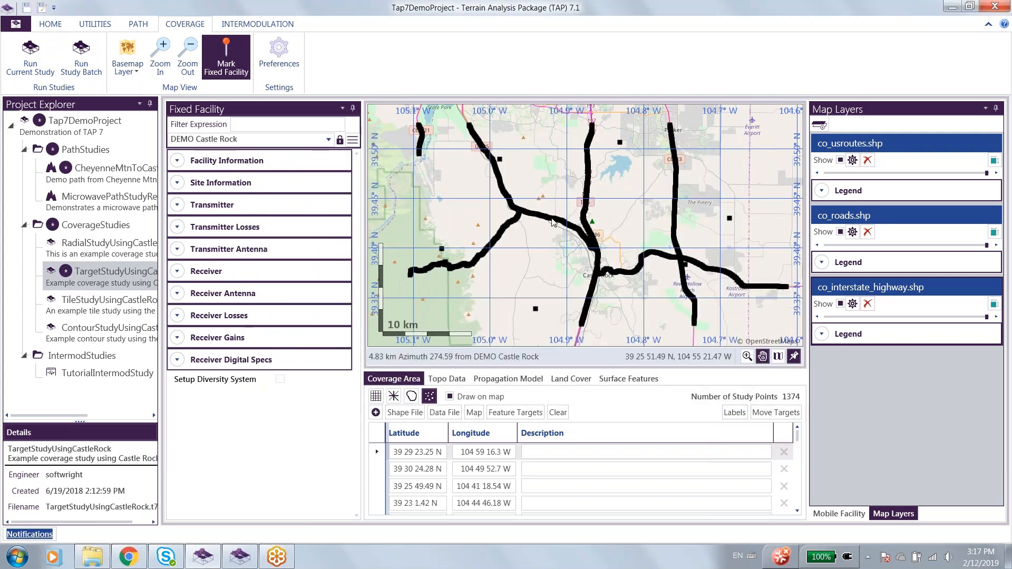
pyautogui.scroll(4, 560, 226)
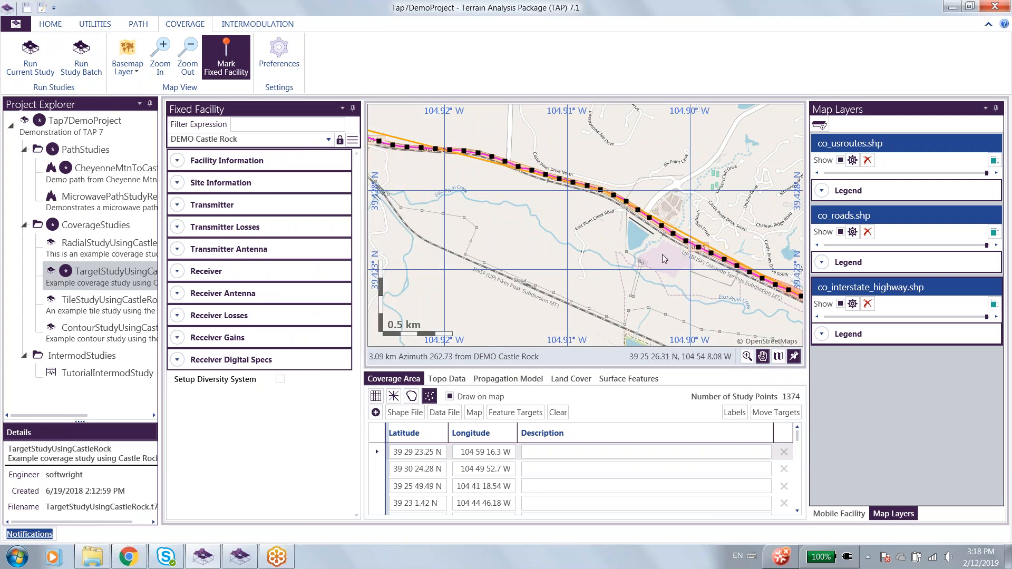
pyautogui.scroll(-3, 663, 258)
pyautogui.scroll(-3, 662, 258)
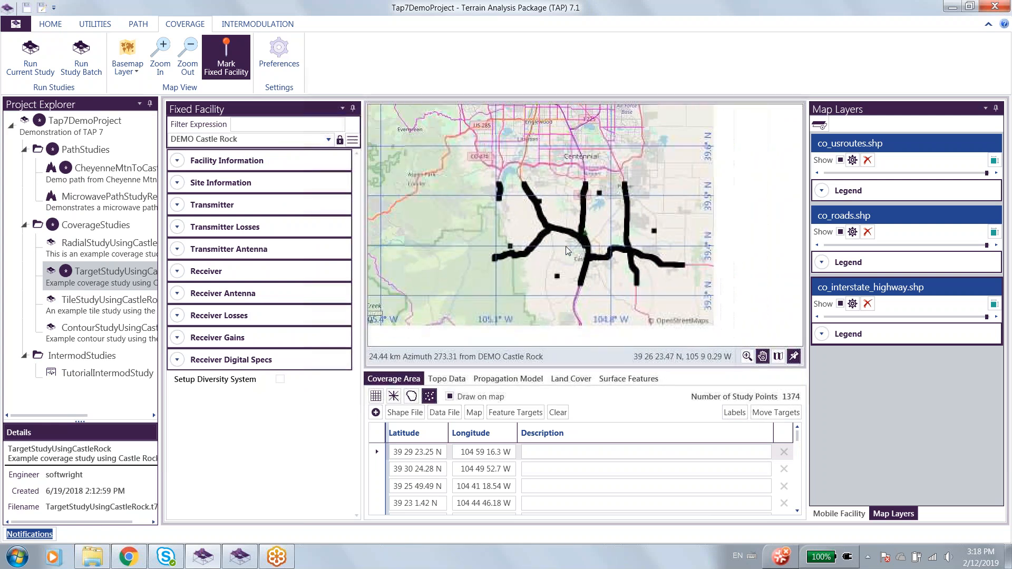
pyautogui.scroll(1, 570, 256)
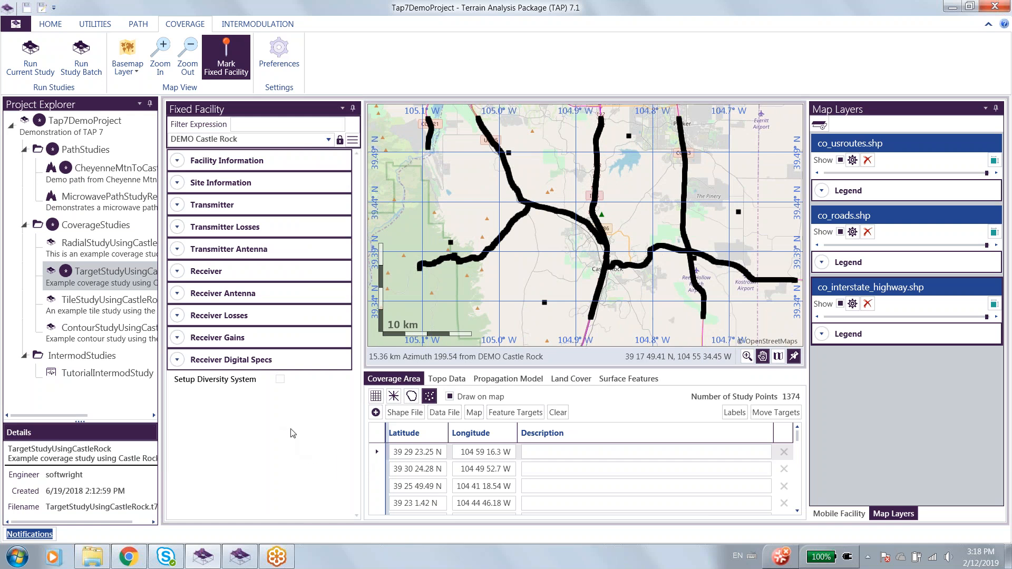
# Set the propagation model of the Castle Rock contour study to Carey - FCC Part 22.537/22.567 (R&O 94-201).
pyautogui.click(91, 334)
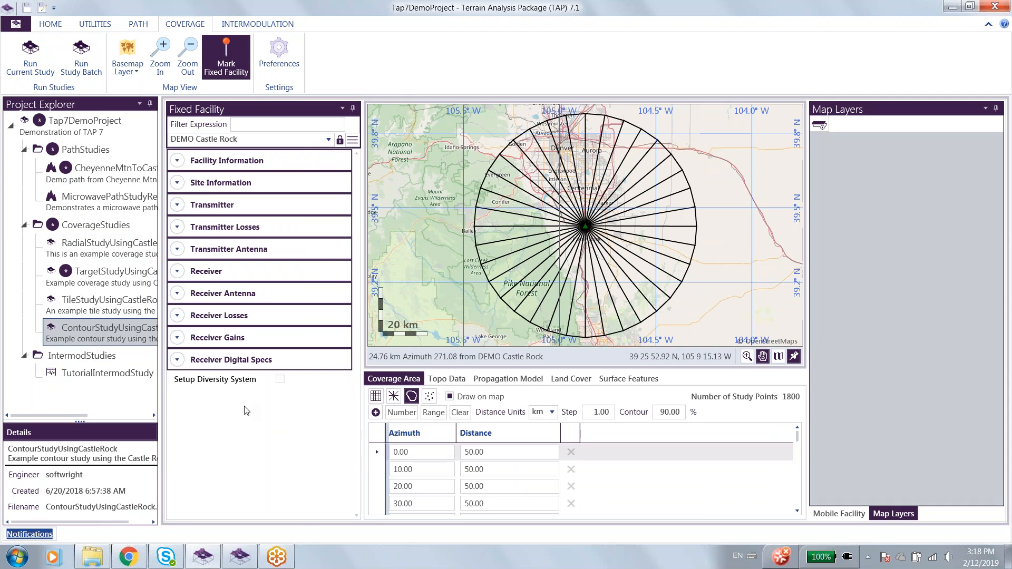
pyautogui.click(526, 379)
pyautogui.click(507, 406)
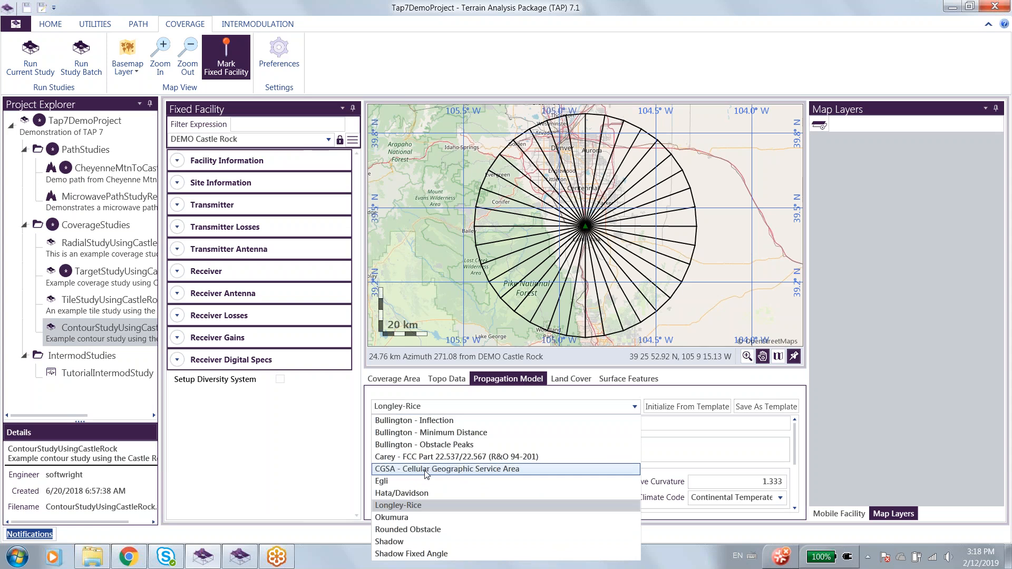
pyautogui.click(440, 458)
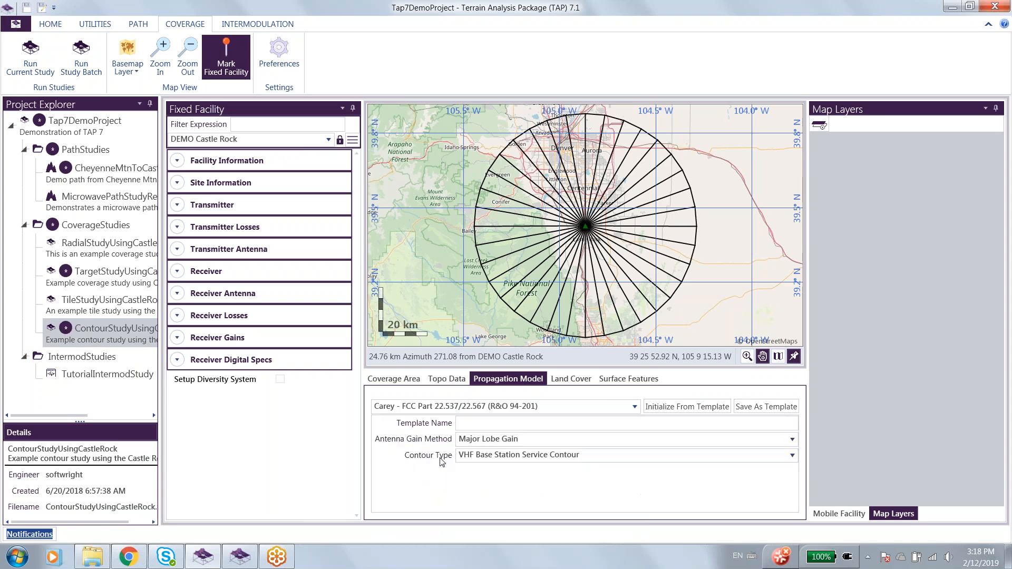
# Review the Carey model's options, keeping Major Lobe Gain as antenna gain method and VHF Base Station Service Contour as contour type.
pyautogui.click(523, 442)
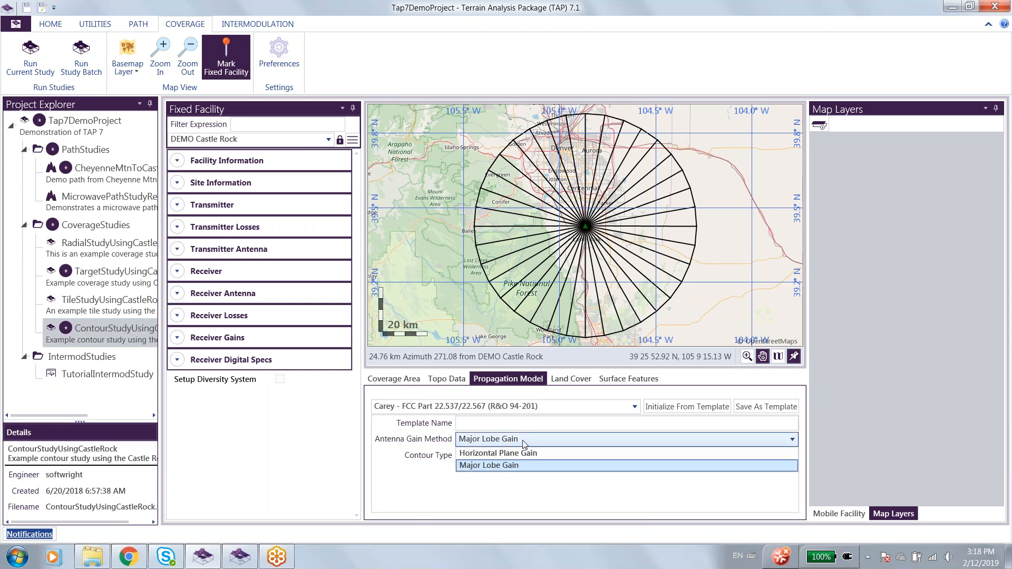
pyautogui.click(523, 443)
pyautogui.click(514, 457)
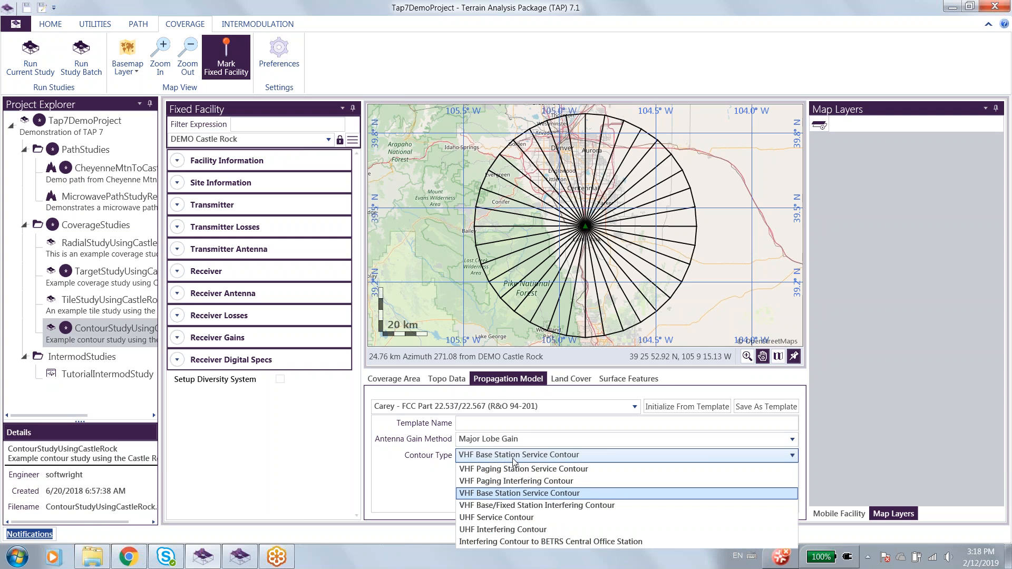
pyautogui.click(487, 494)
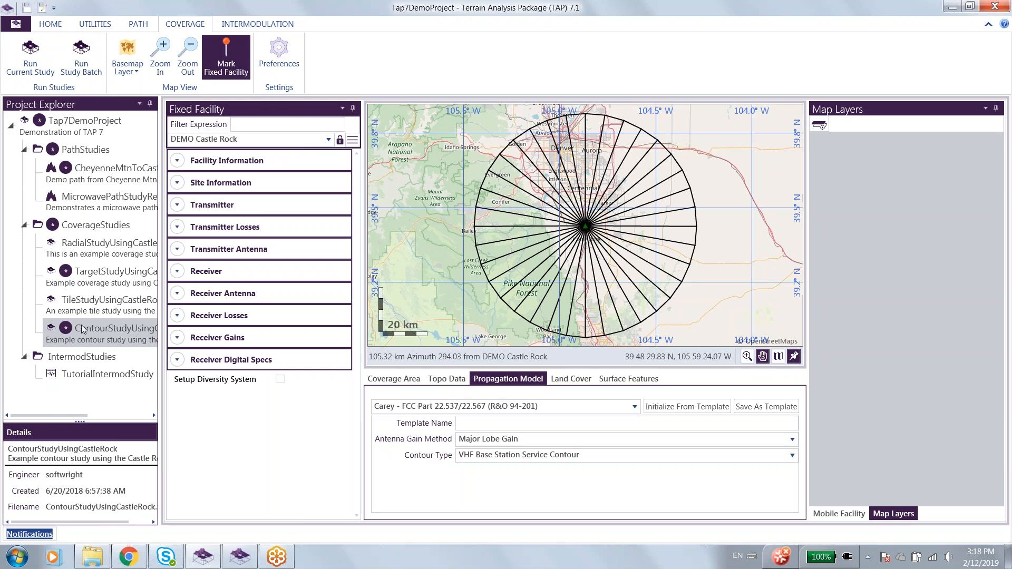
# Save the modified studies and run TargetStudyUsingCastleRock, TileStudyUsingCastleRock and ContourStudyUsingCastleRock as a study batch.
pyautogui.click(25, 8)
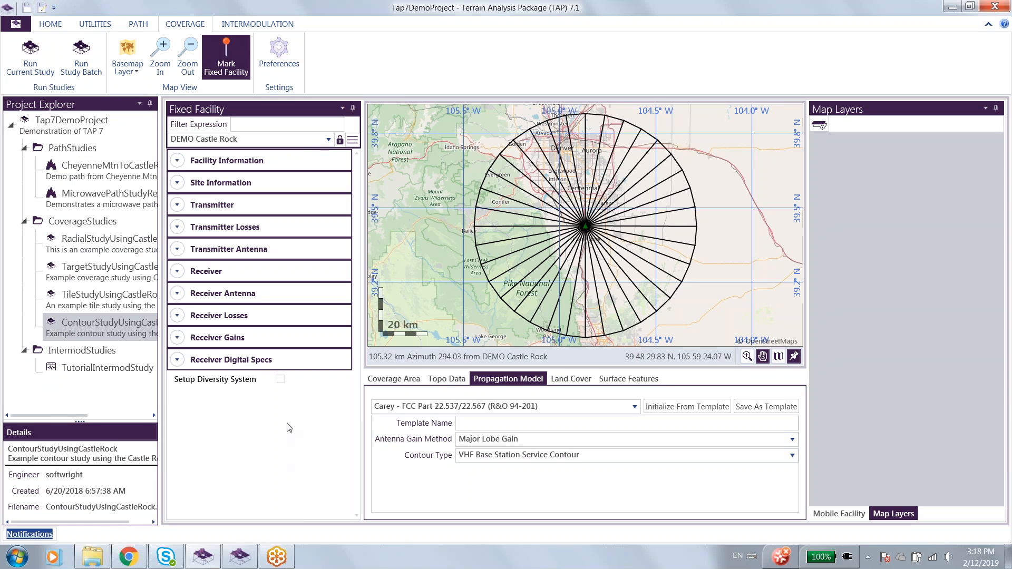
pyautogui.click(79, 59)
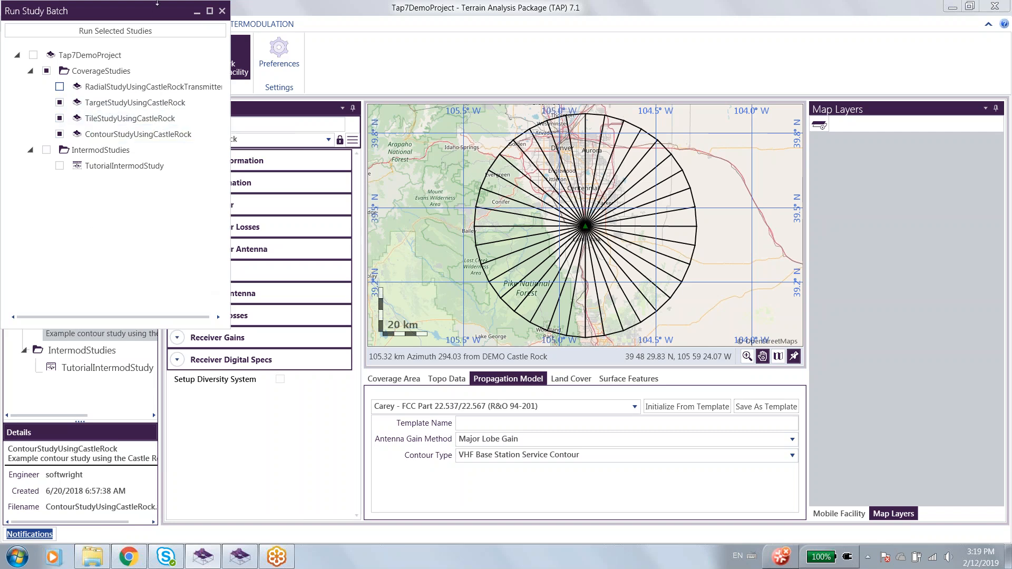
pyautogui.click(102, 32)
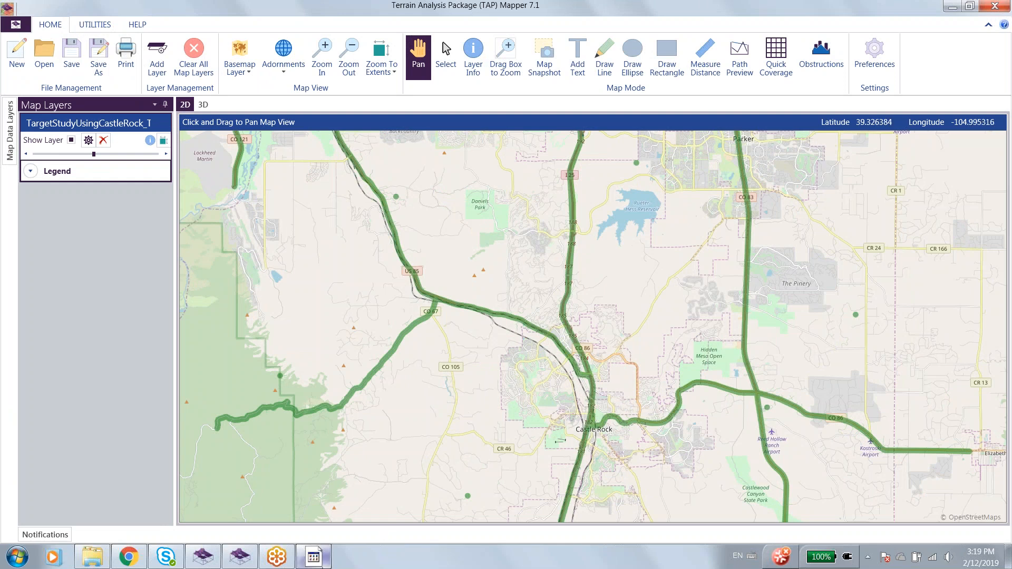
# View the target study map in TAP Mapper and switch to the TAP 7 Study Server to check the batch status.
pyautogui.moveTo(317, 558)
pyautogui.moveTo(251, 564)
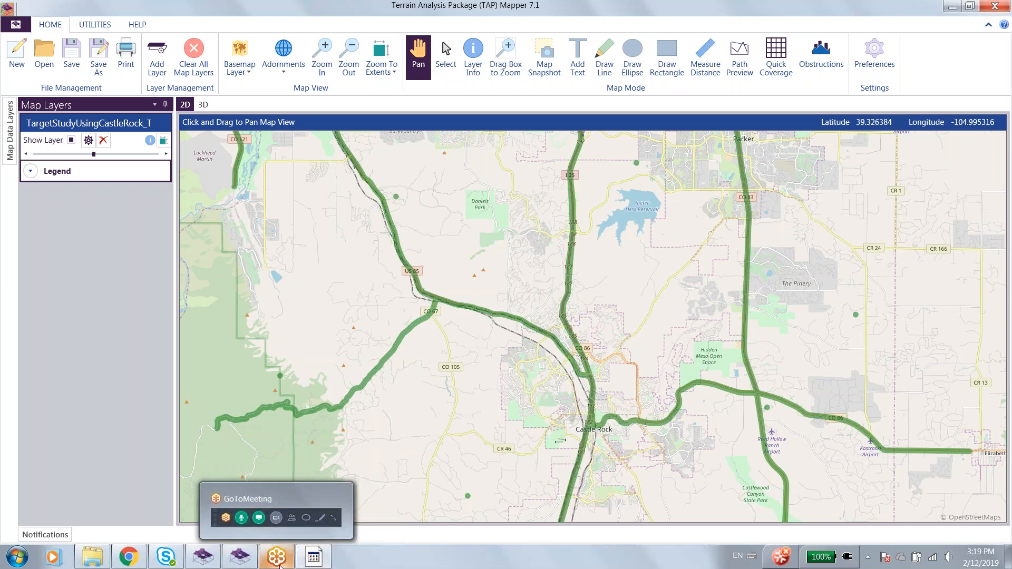
pyautogui.click(250, 564)
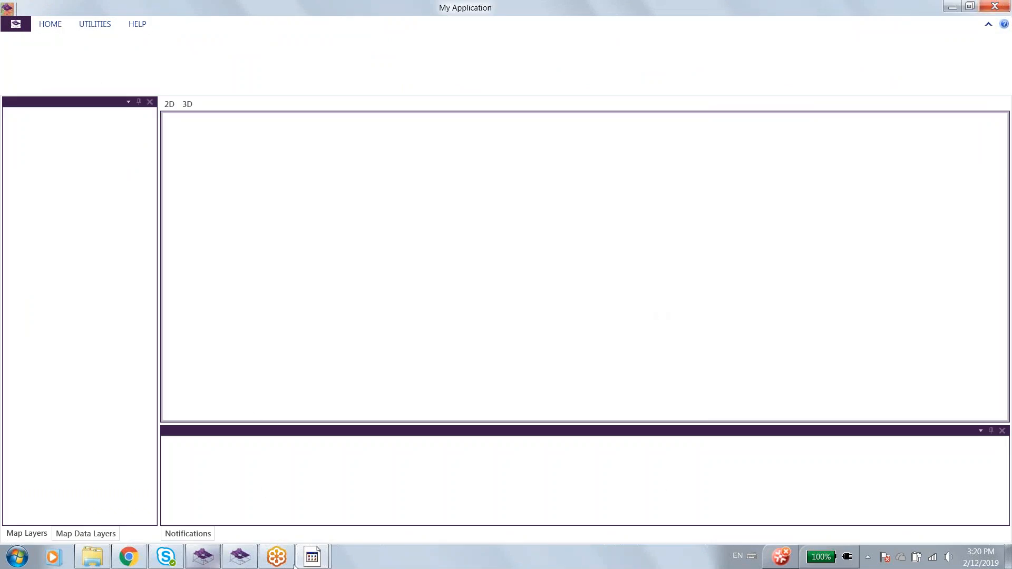
pyautogui.moveTo(312, 557)
pyautogui.click(258, 452)
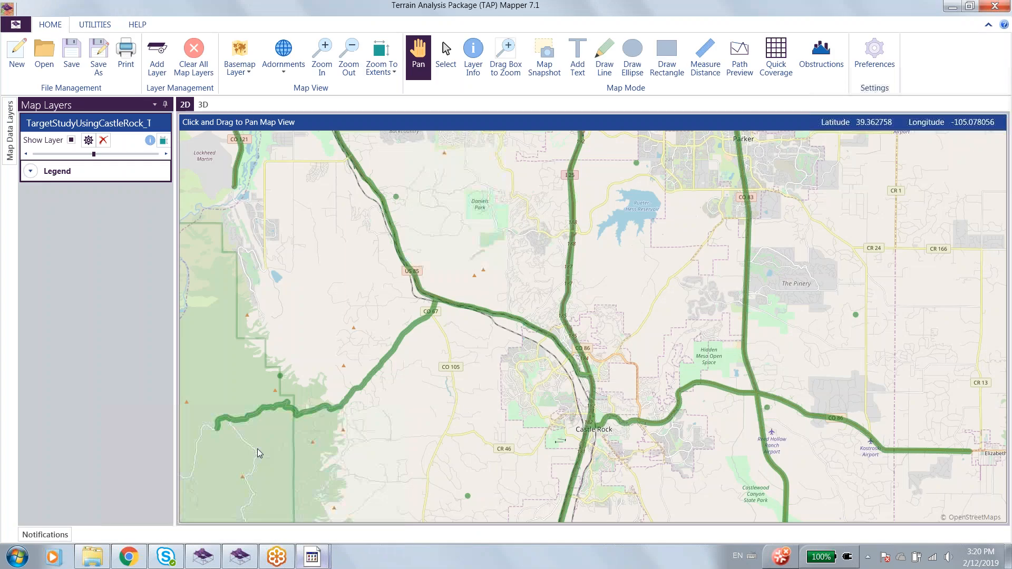
pyautogui.click(243, 559)
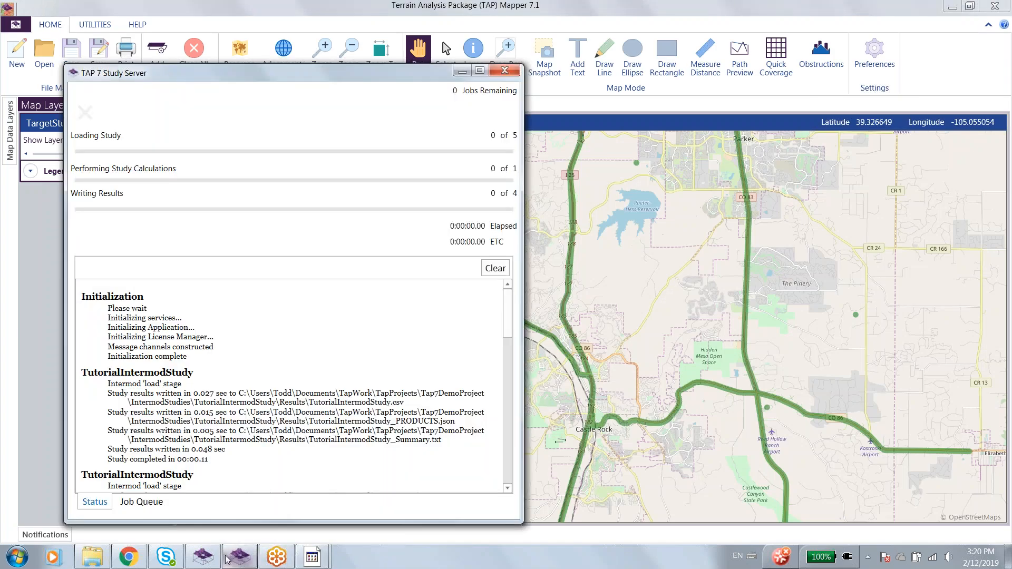
# Return to the Tap7DemoProject window and display the target, tile and contour shapefile results of the batch.
pyautogui.click(203, 557)
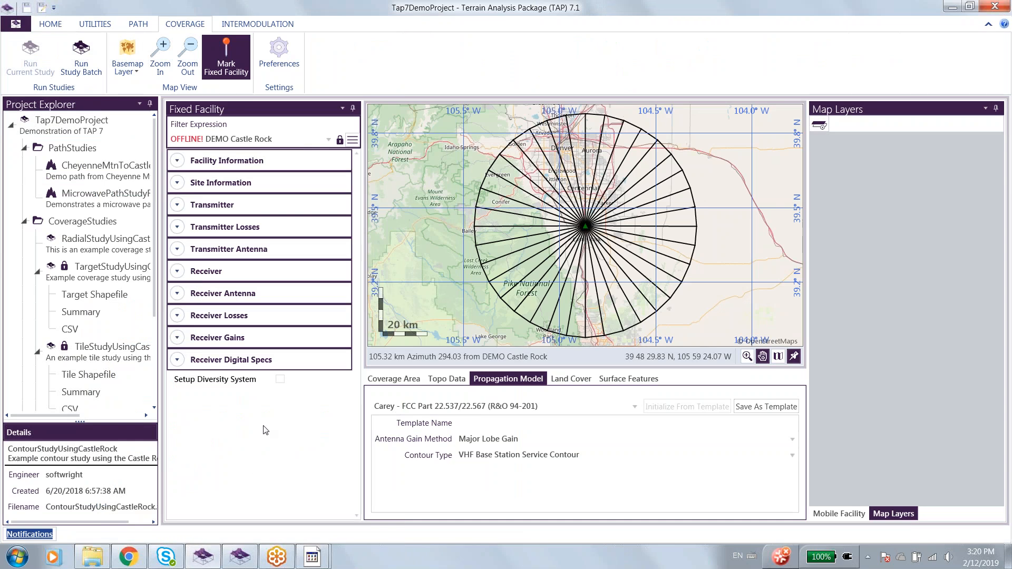
pyautogui.click(108, 296)
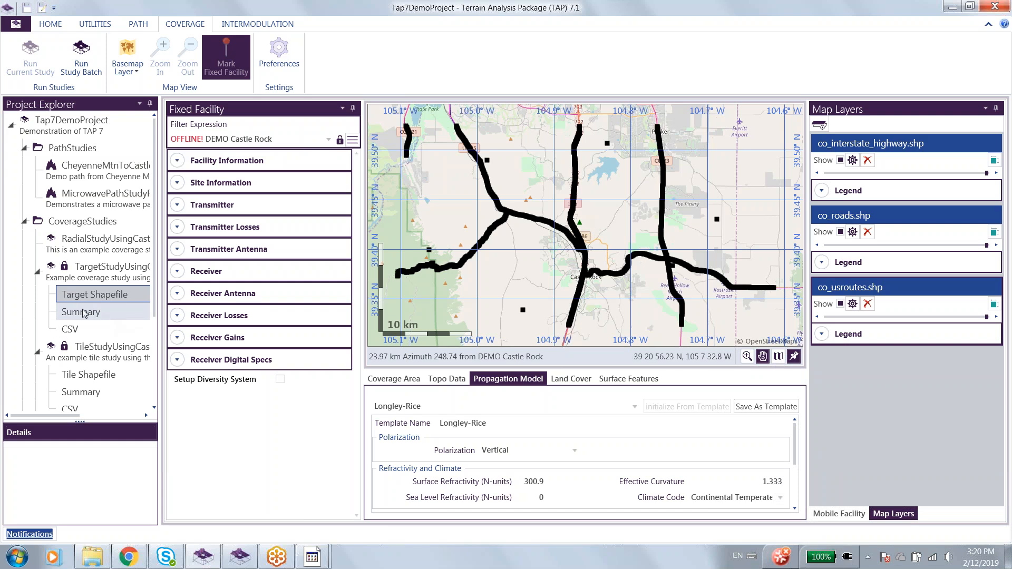
pyautogui.click(80, 375)
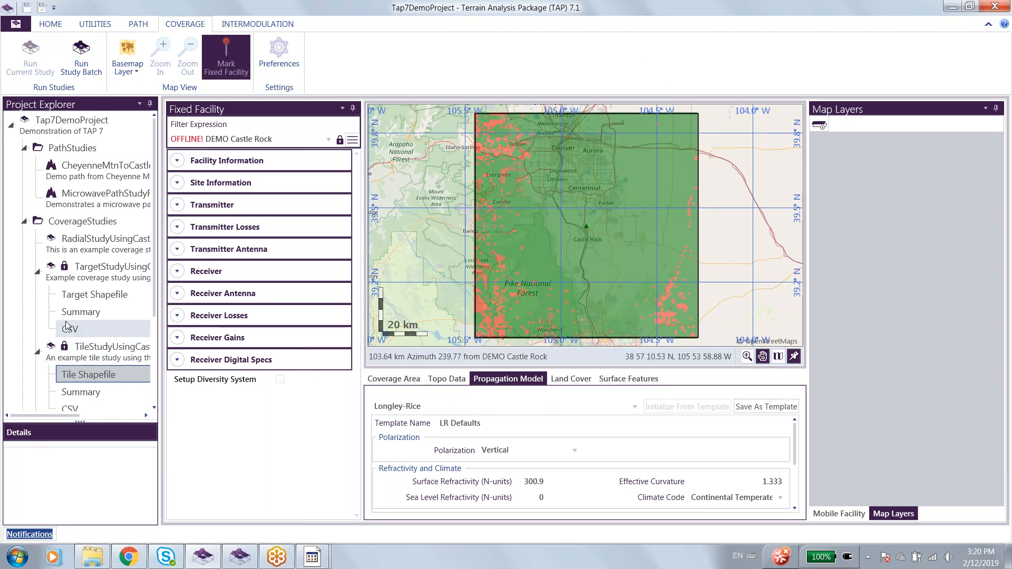
pyautogui.click(36, 272)
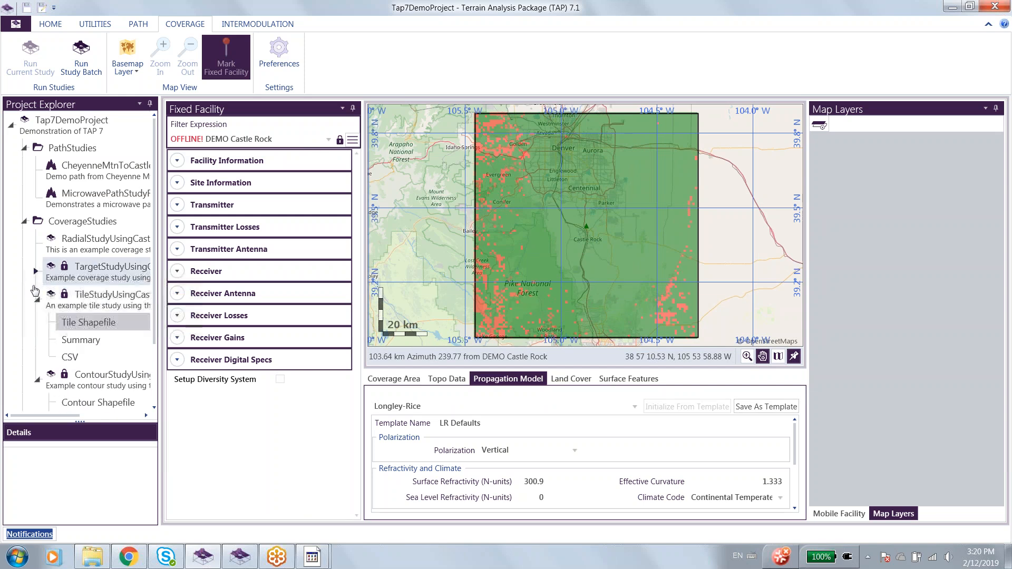
pyautogui.click(82, 403)
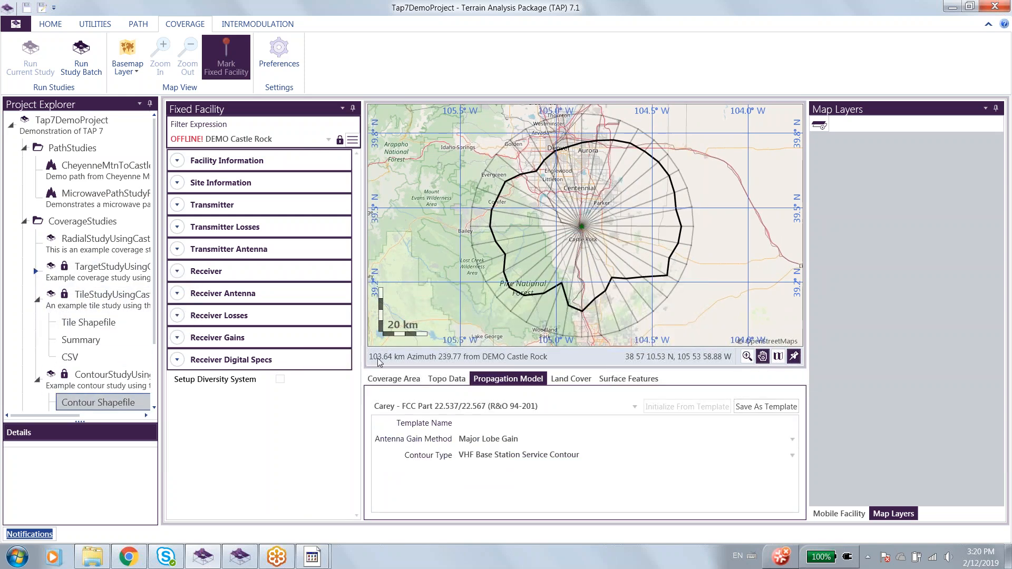
# Redisplay the target study's shapefile result and examine the field strength and spacing of the points along the roads.
pyautogui.click(37, 272)
pyautogui.click(93, 295)
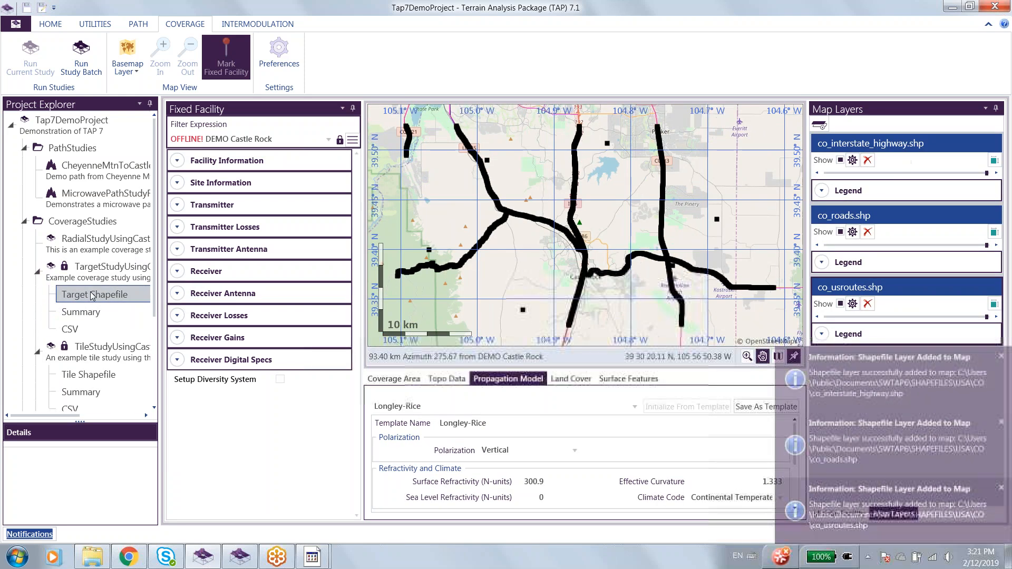
pyautogui.moveTo(578, 314)
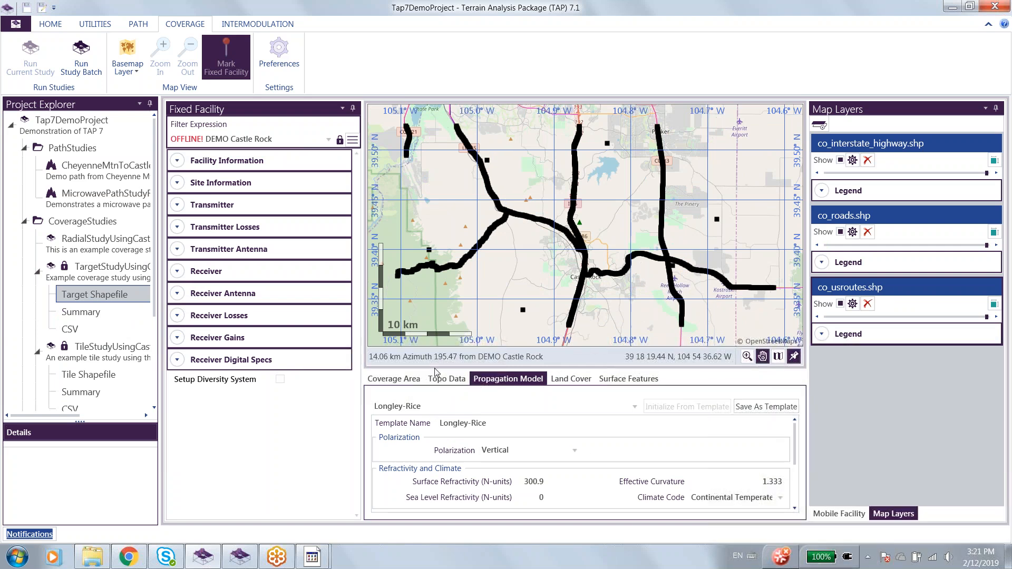
pyautogui.moveTo(579, 295)
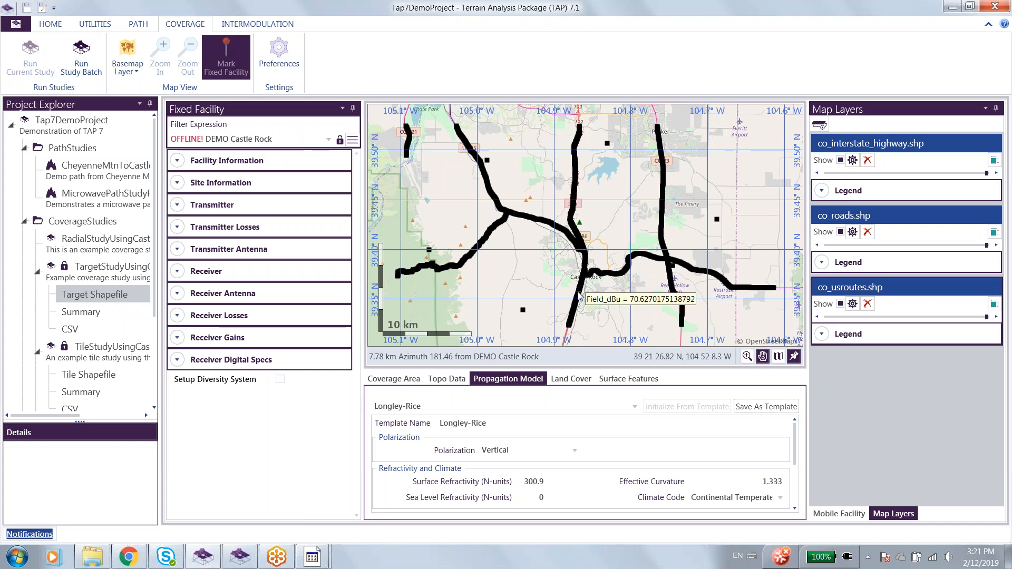
pyautogui.scroll(5, 579, 296)
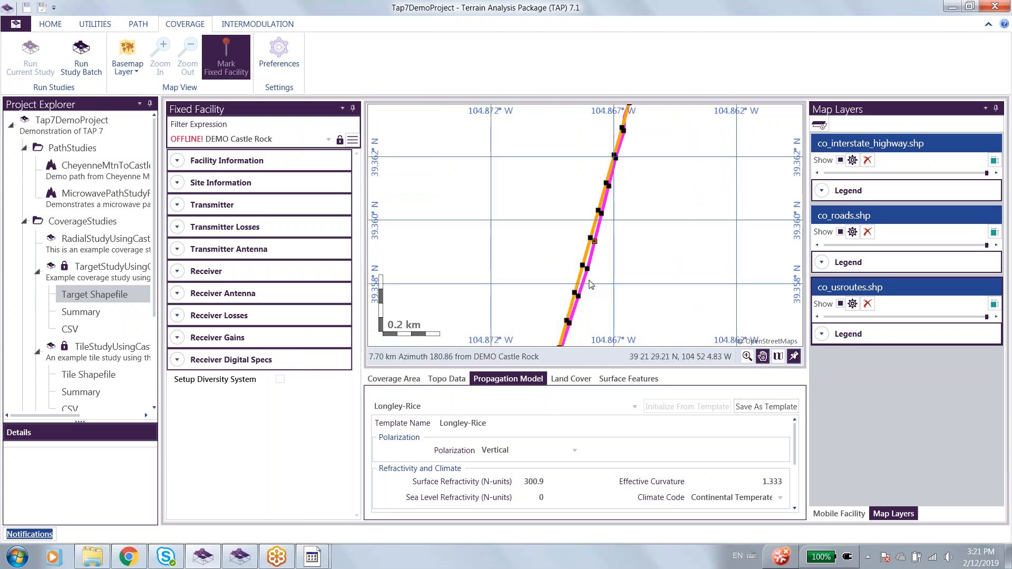
pyautogui.scroll(-6, 591, 284)
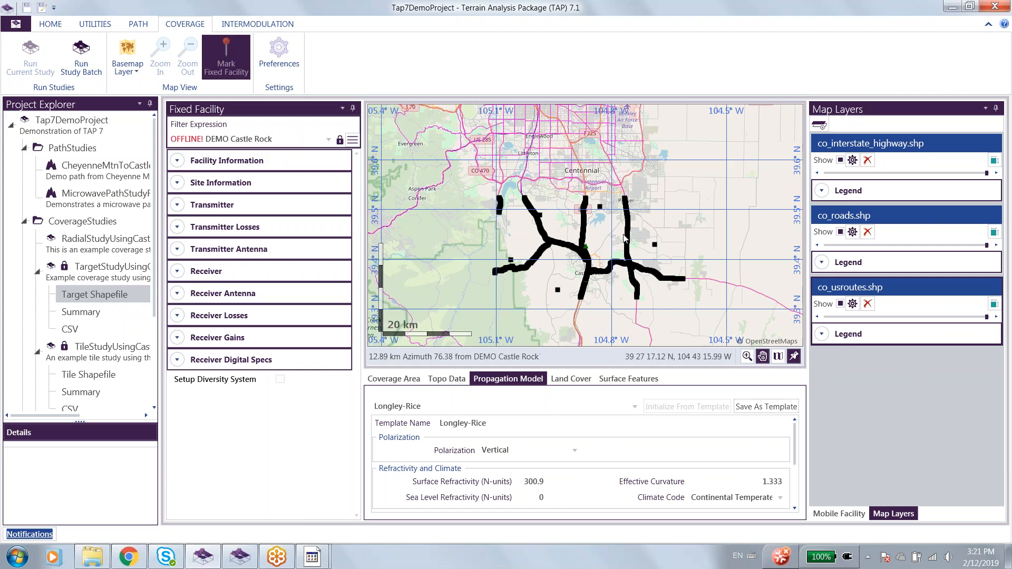
pyautogui.scroll(1, 601, 259)
pyautogui.moveTo(600, 254); pyautogui.dragTo(624, 242)
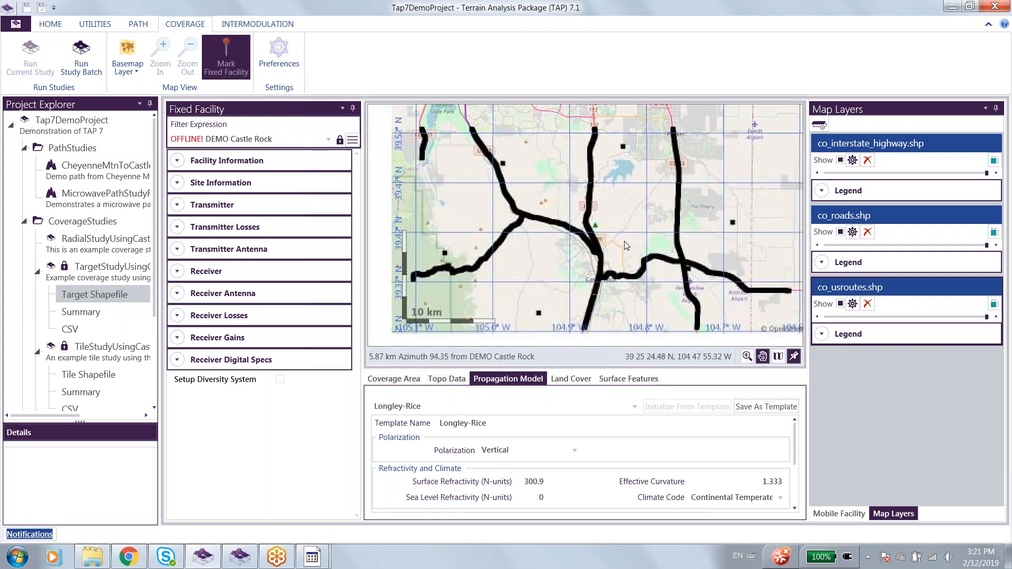